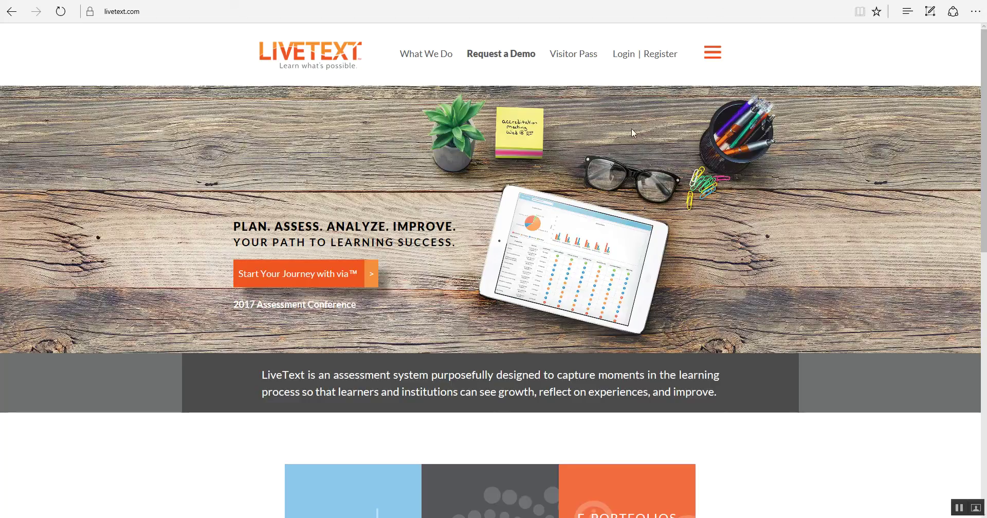
- Log in to LiveText with the student demo account's username and password
left_click(624, 55)
left_click(605, 81)
type("ASUstudentdemo")
left_click(623, 99)
type("******")
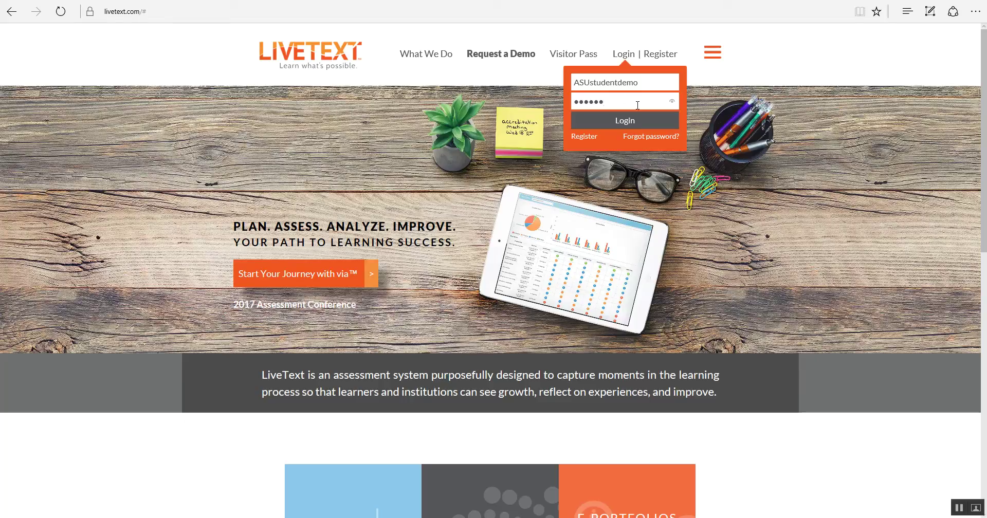
left_click(626, 122)
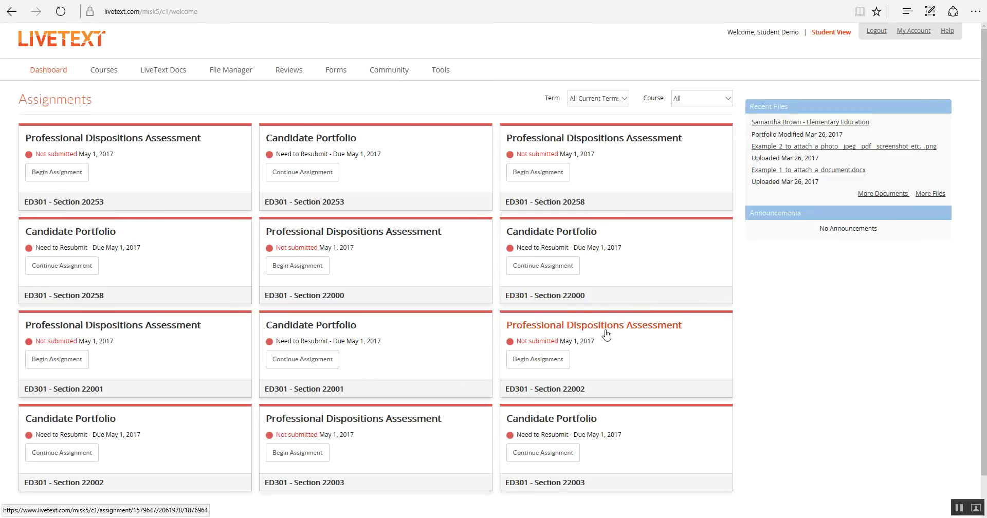
- View the ED301 Section 20253 Candidate Portfolio assignment and open the Elementary Education portfolio created Feb 2, 2017 from the LiveText documents
left_click(310, 175)
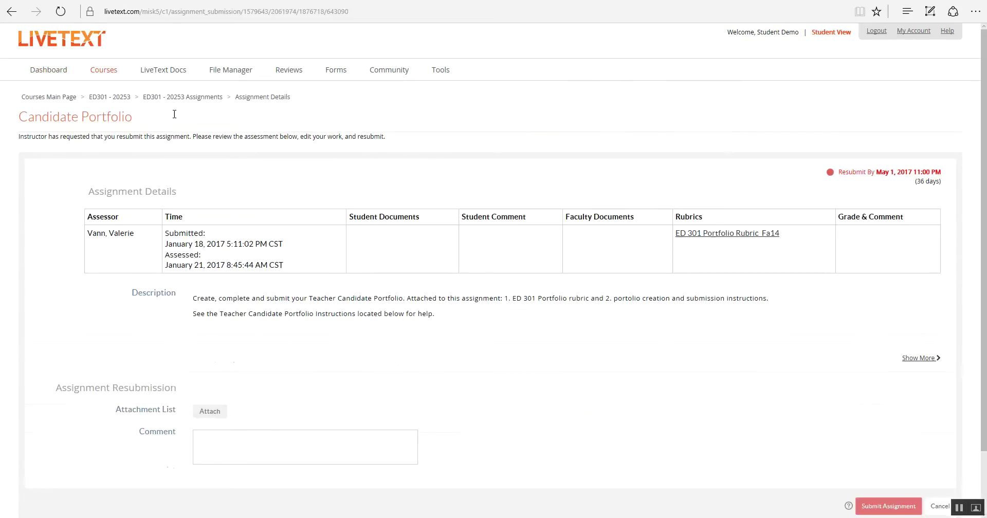
left_click(161, 72)
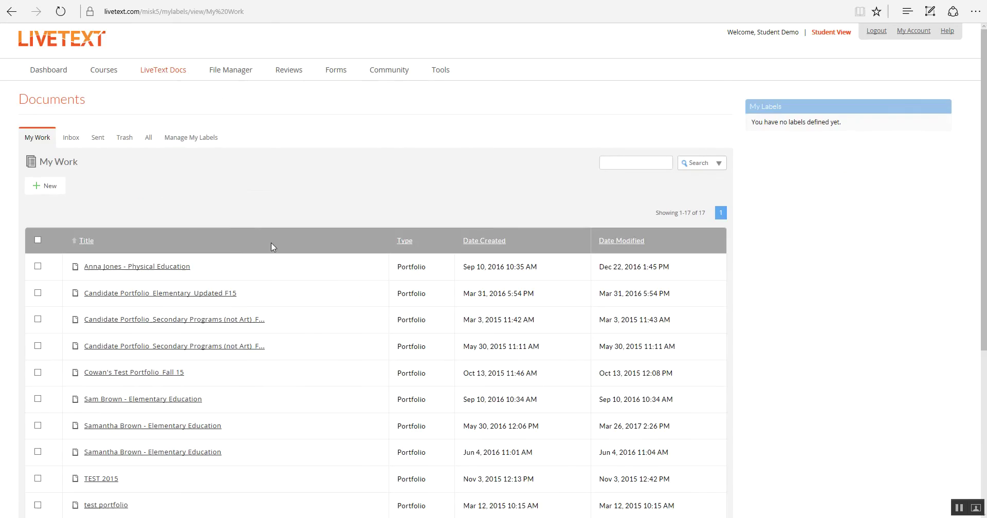
scroll(292, 343, "down", 3)
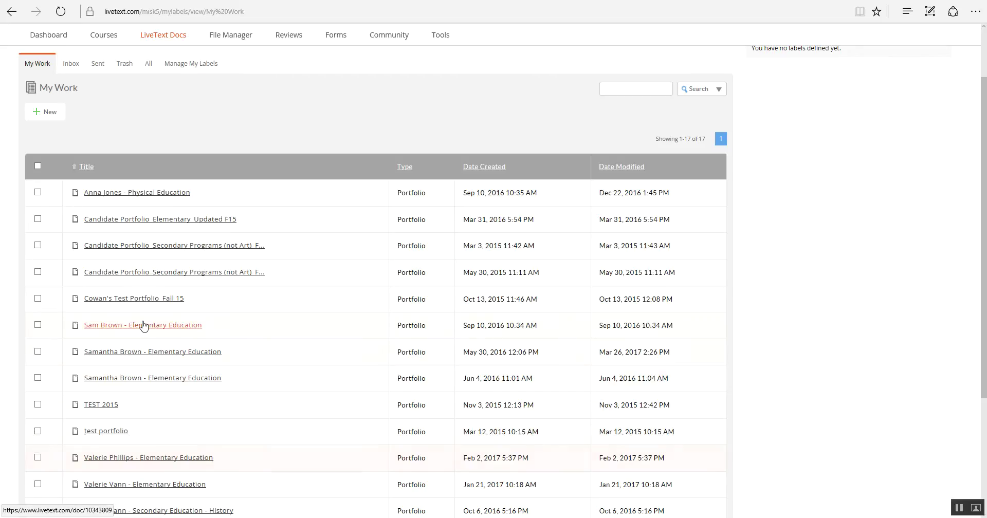
left_click(162, 460)
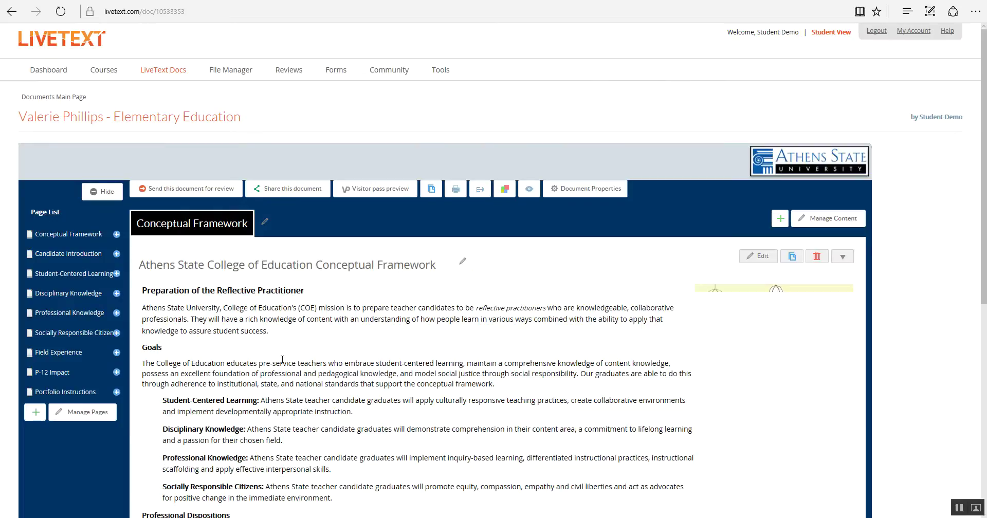
scroll(361, 337, "down", 1)
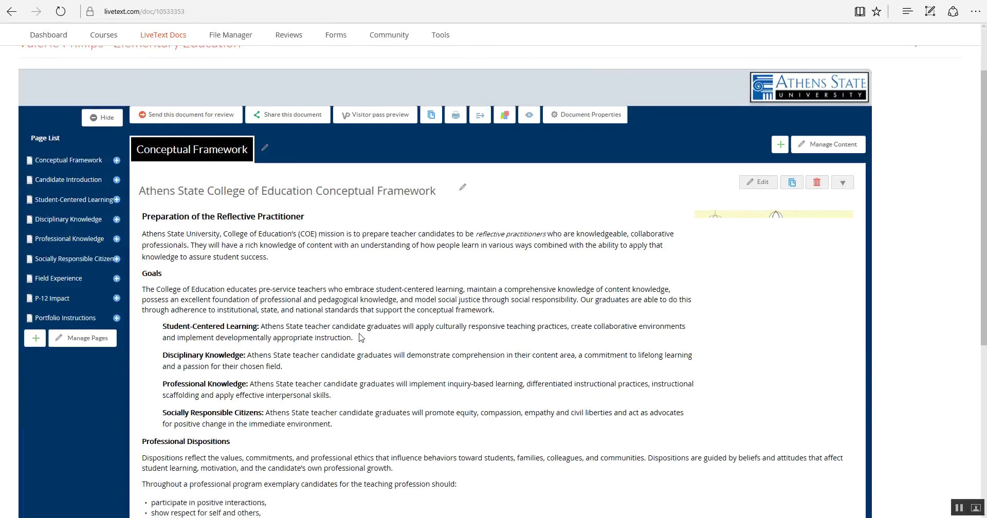
scroll(349, 328, "up", 1)
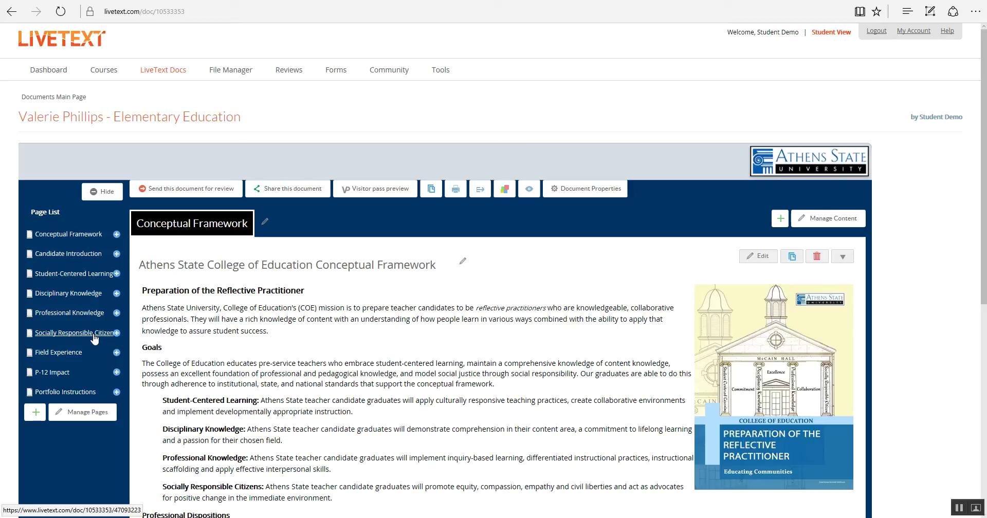
- Open the portfolio's Student-Centered Learning page and review the instructions in each of its sections
left_click(94, 276)
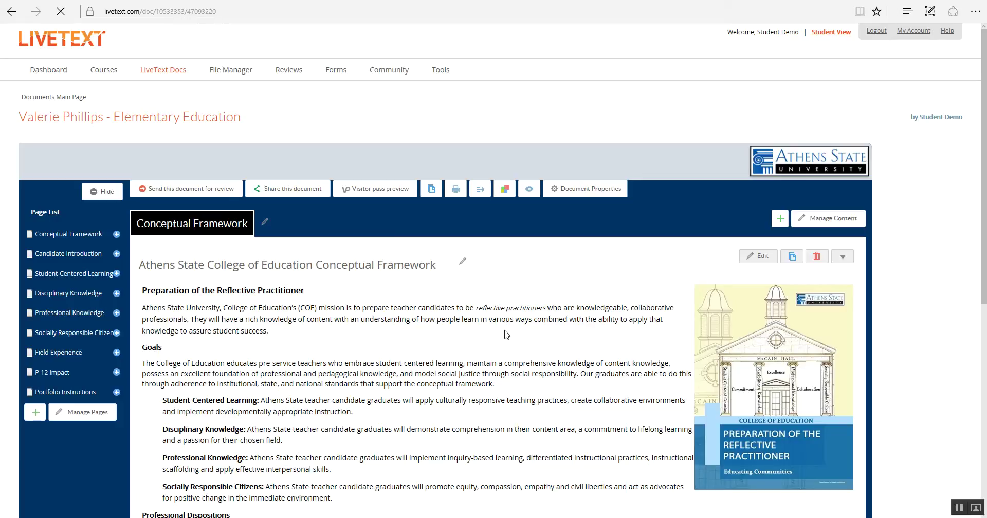
scroll(506, 335, "down", 1)
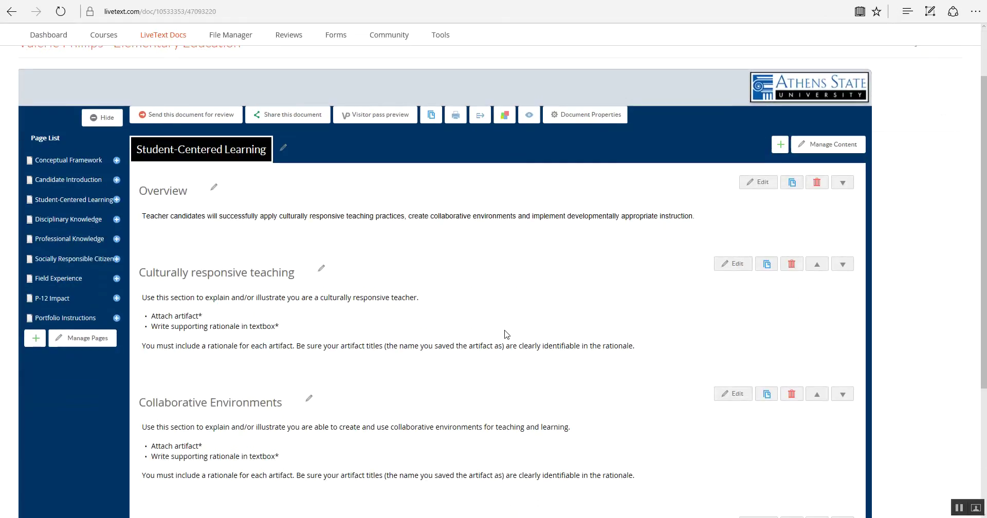
scroll(506, 334, "down", 1)
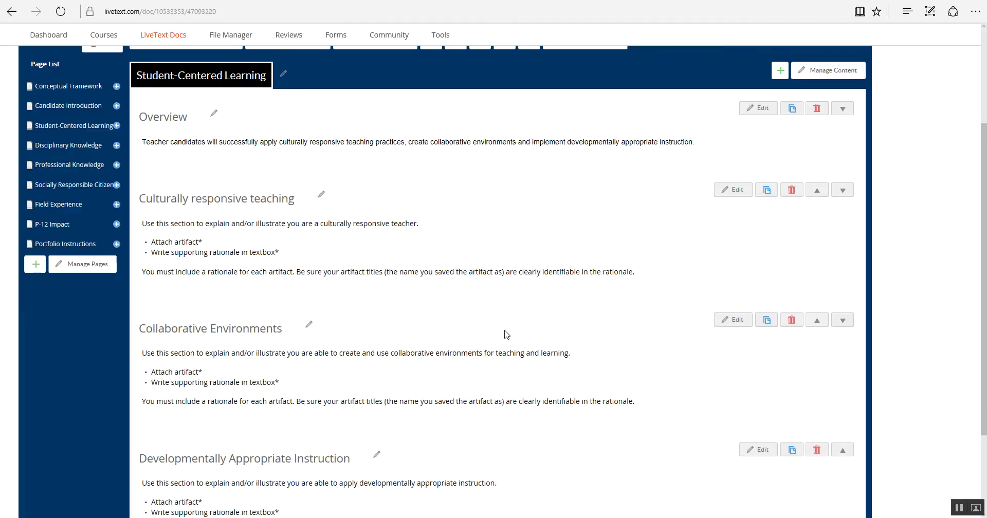
scroll(506, 334, "down", 1)
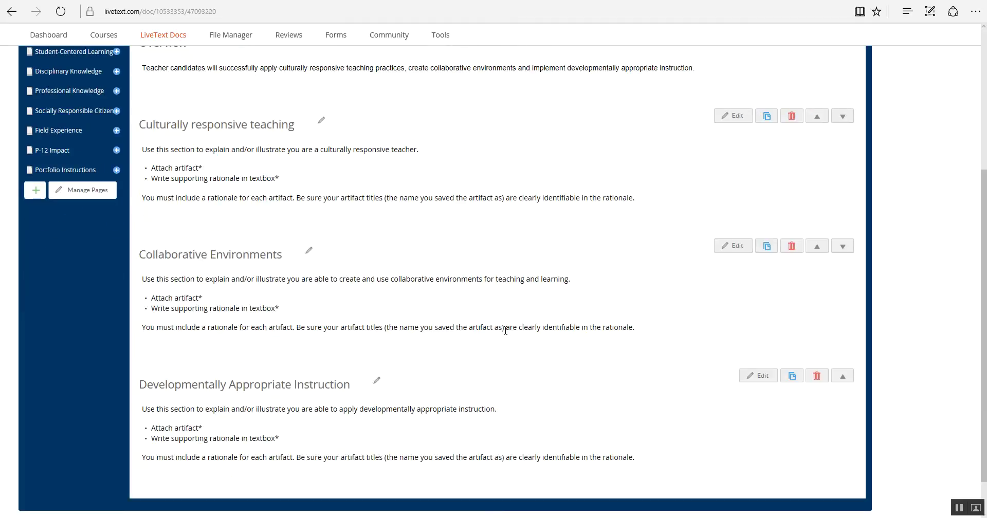
scroll(505, 331, "up", 3)
scroll(505, 334, "down", 1)
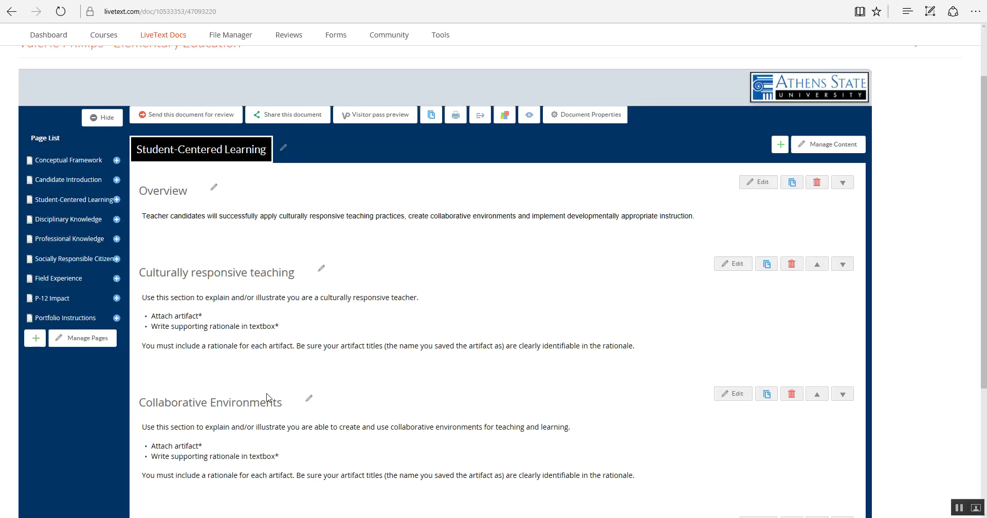
scroll(269, 399, "down", 3)
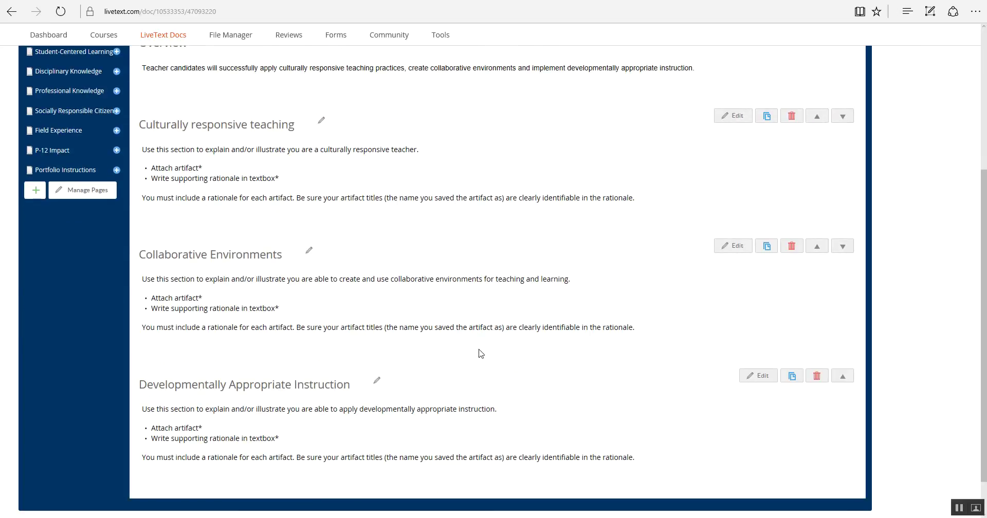
scroll(479, 350, "up", 3)
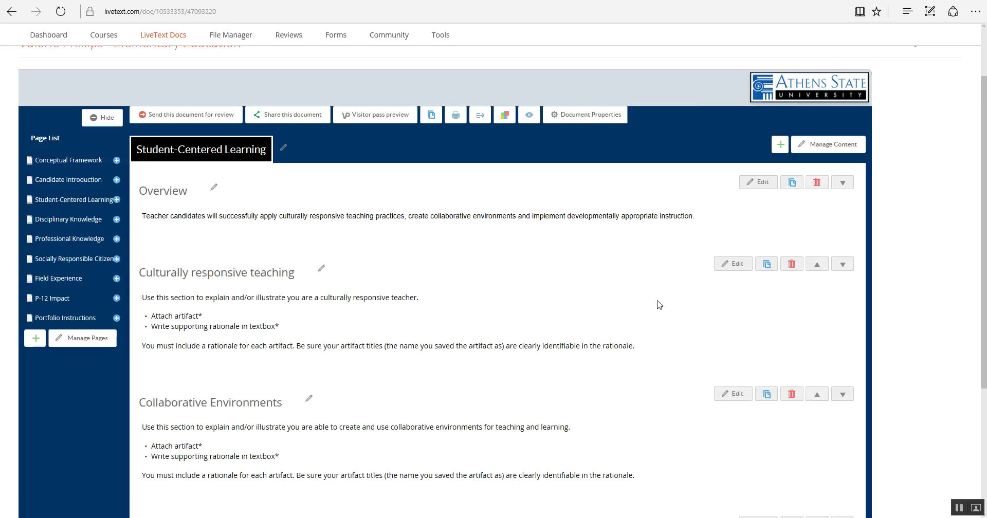
- Replace the Culturally responsive teaching section's instructions with "RATIONALE", save the changes, and add "Ctrl V" on a line below it
scroll(663, 301, "down", 1)
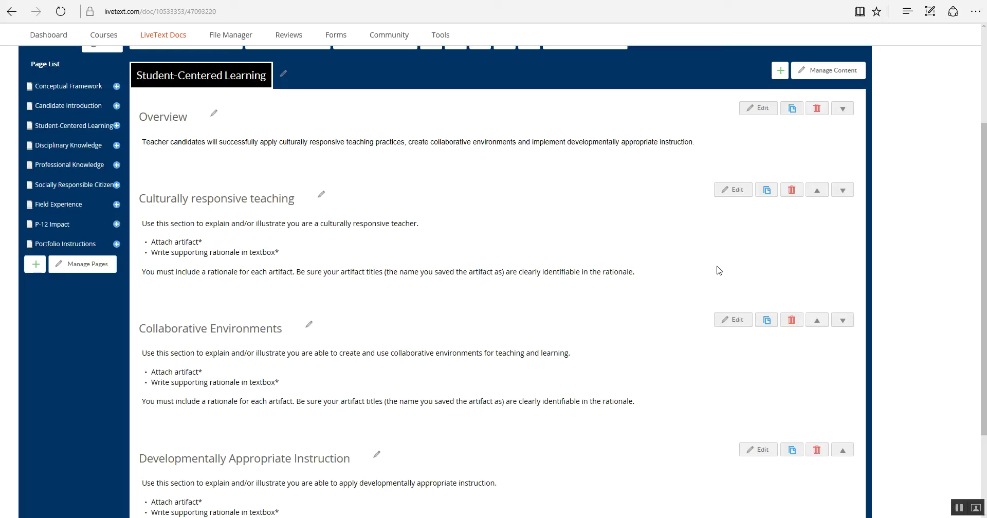
left_click(734, 196)
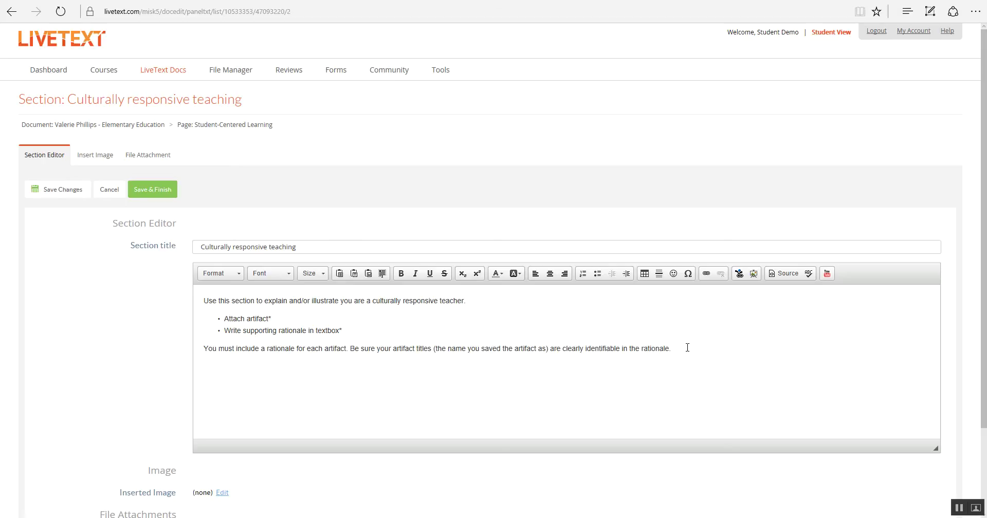
scroll(688, 347, "down", 2)
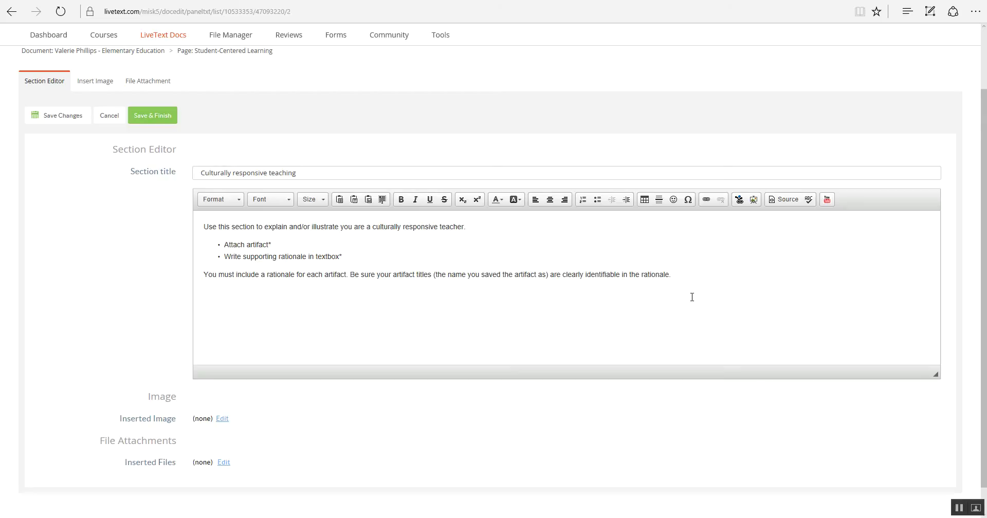
left_click(678, 274)
left_click_drag(687, 274, 201, 226)
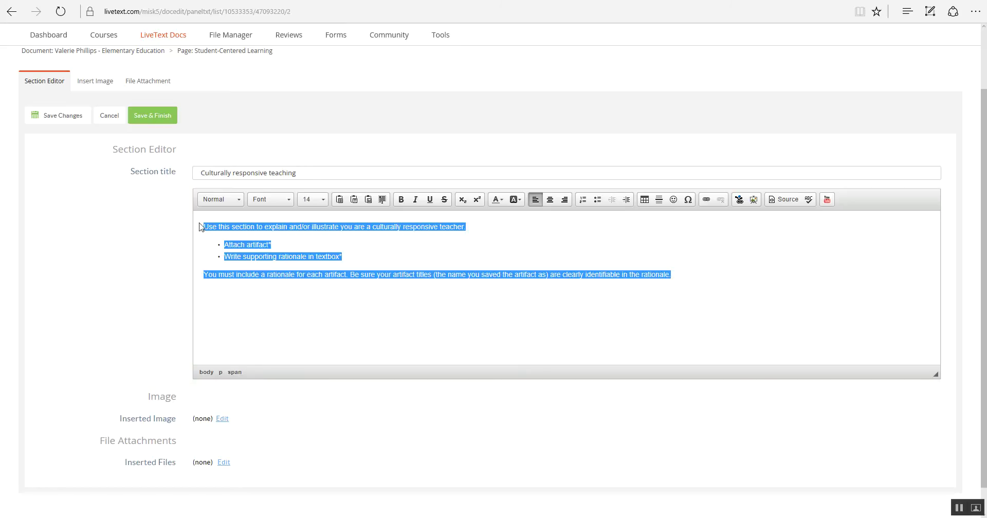
key("BackSpace")
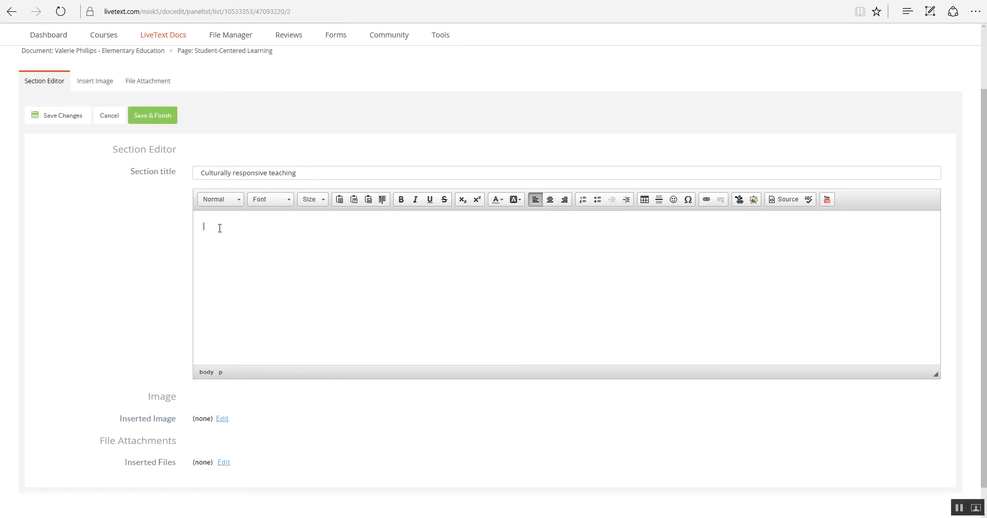
type("RATIONALE")
left_click(59, 118)
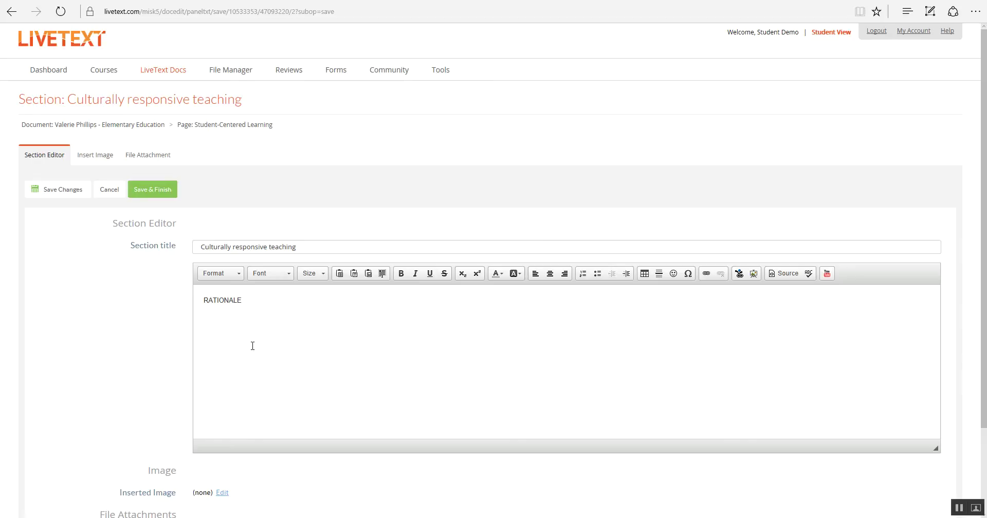
left_click(217, 346)
- Upload "Example 1 to attach a document" from the ED Portfolio folder as a file attachment to the section and save the changes
scroll(342, 335, "down", 2)
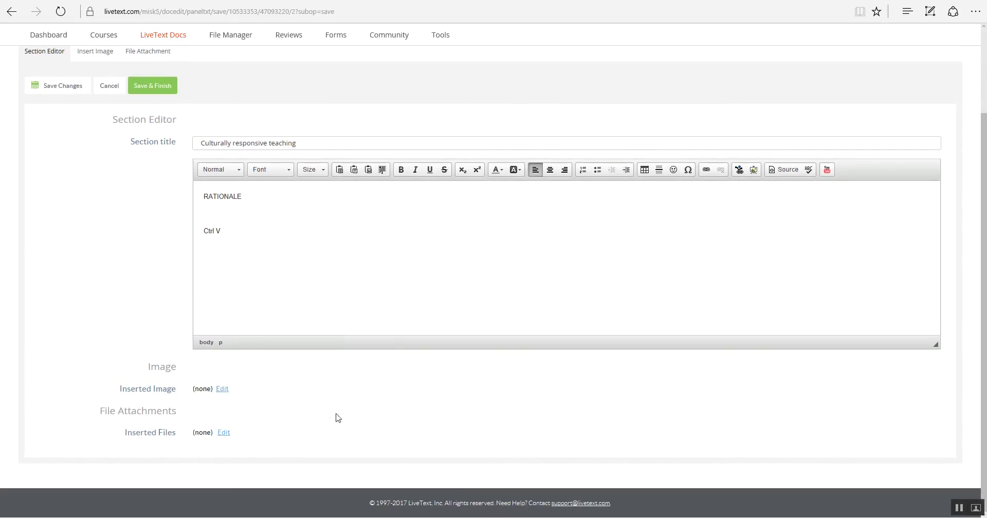
left_click(223, 433)
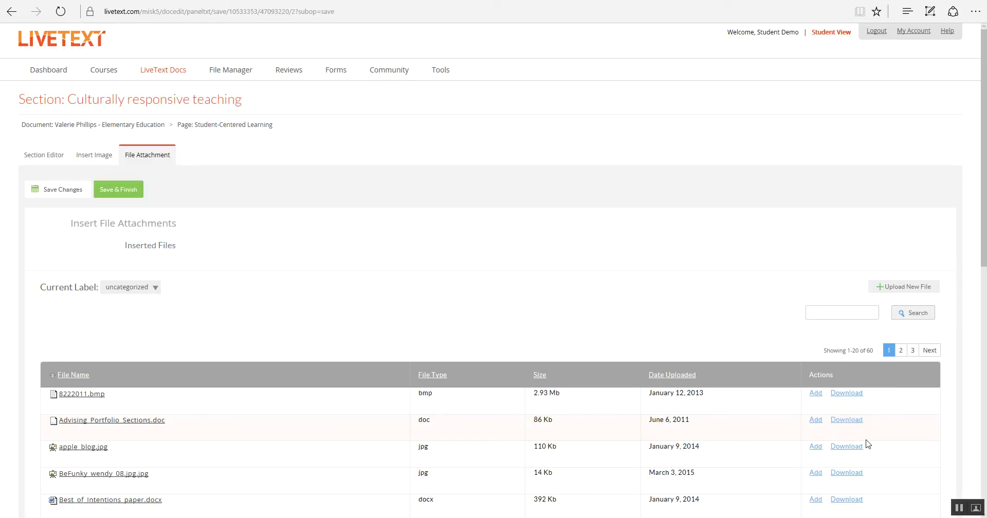
left_click(883, 288)
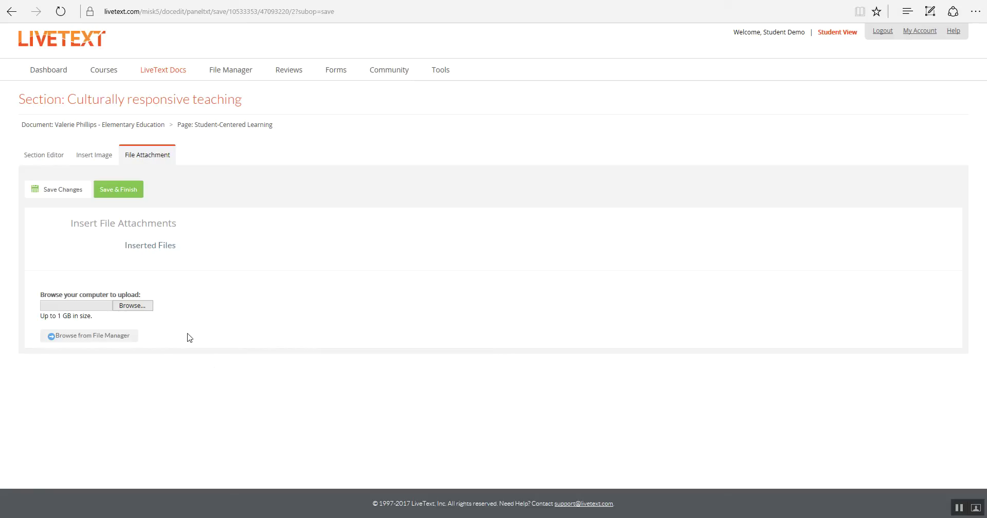
left_click(139, 309)
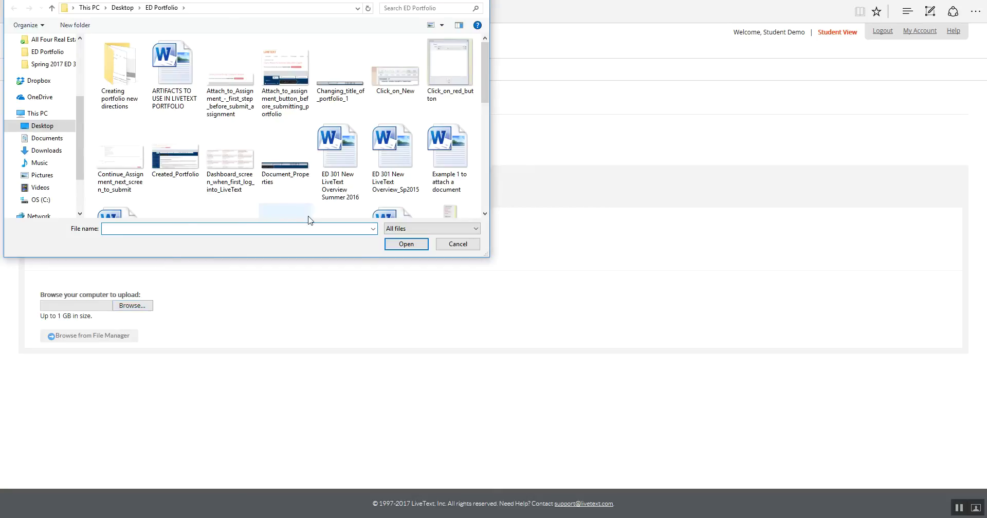
left_click(451, 149)
left_click(395, 245)
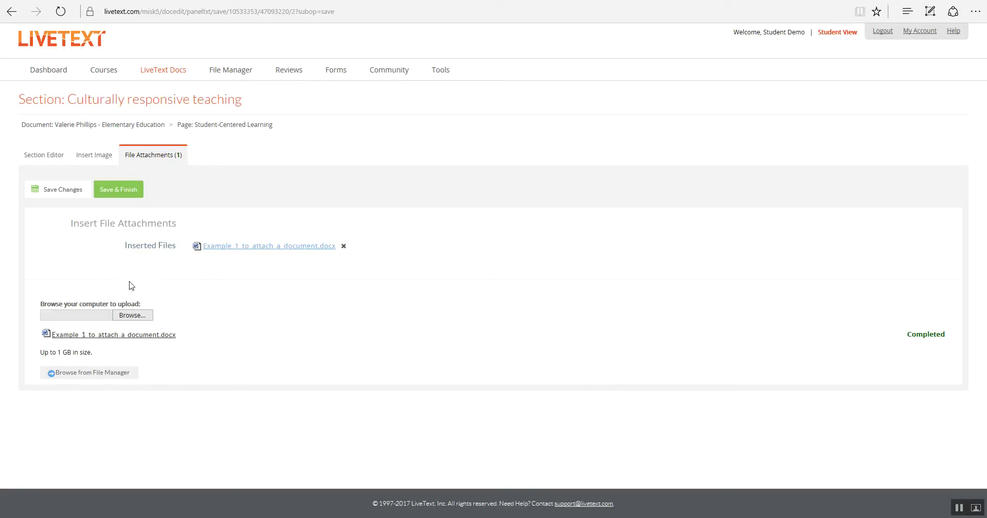
left_click(64, 191)
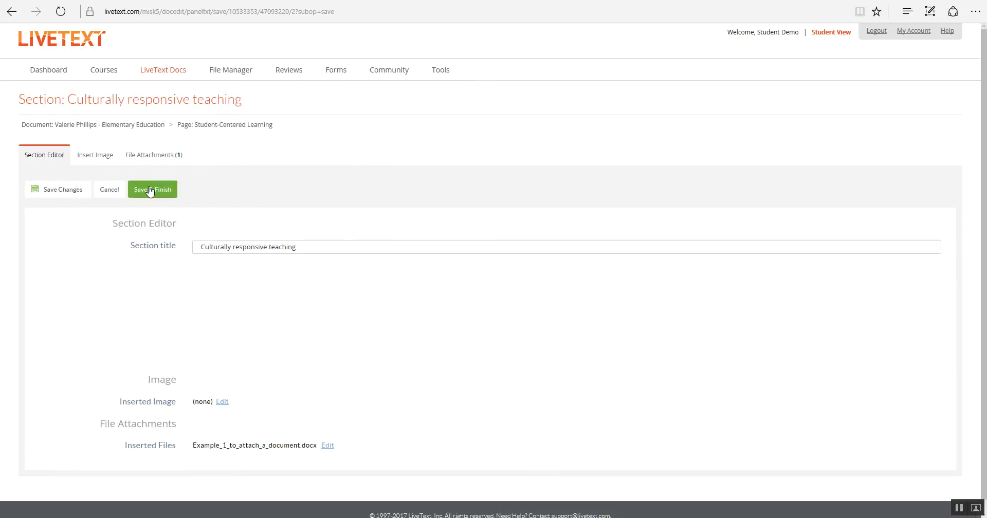
- Check the section's rationale text and inserted file, and save and finish the Culturally responsive teaching section
scroll(283, 282, "down", 2)
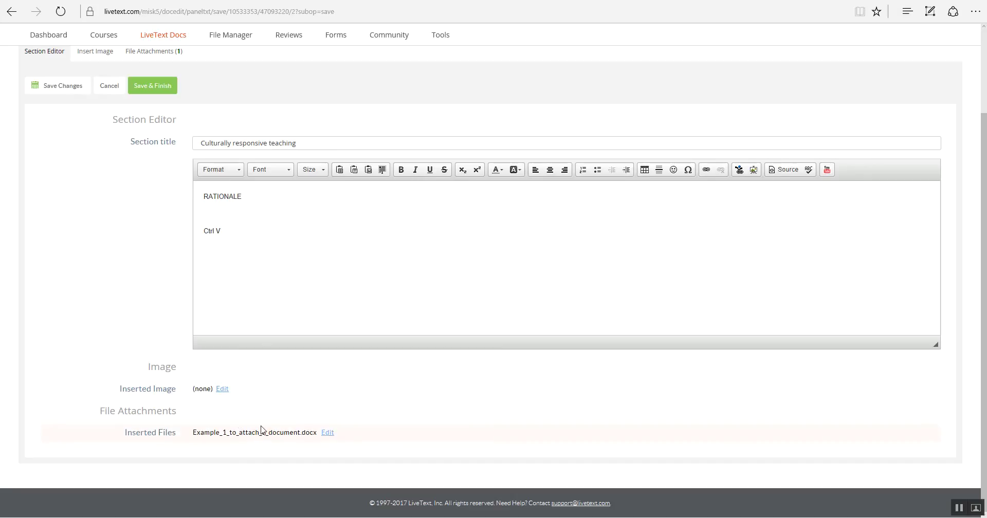
scroll(99, 353, "up", 2)
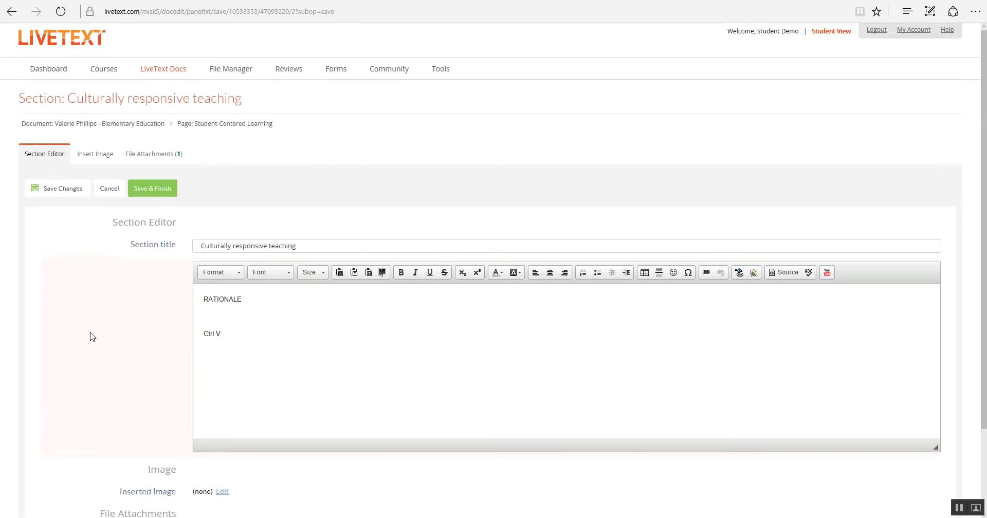
left_click(152, 194)
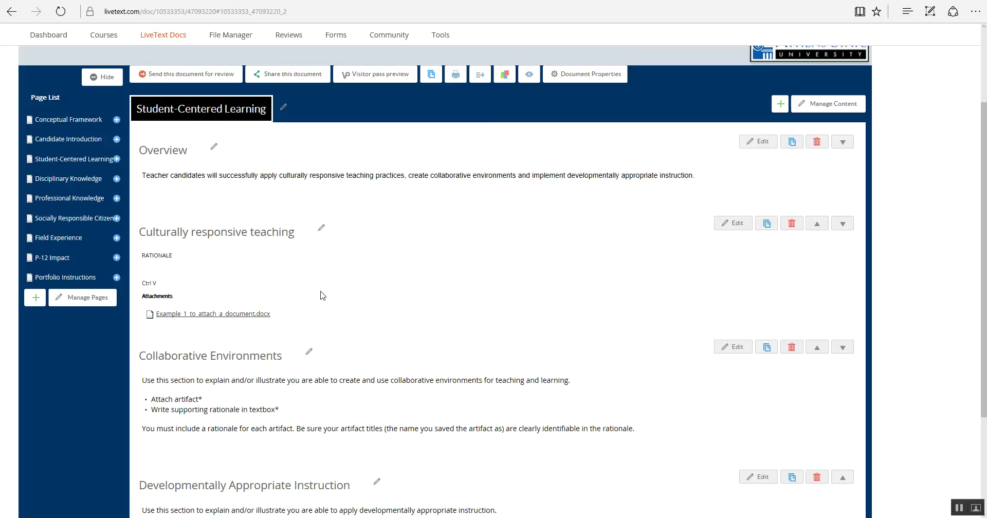
- Download and open the attached Example_1_to_attach_a_document.docx to check it, and return from Word to the portfolio page
left_click(228, 317)
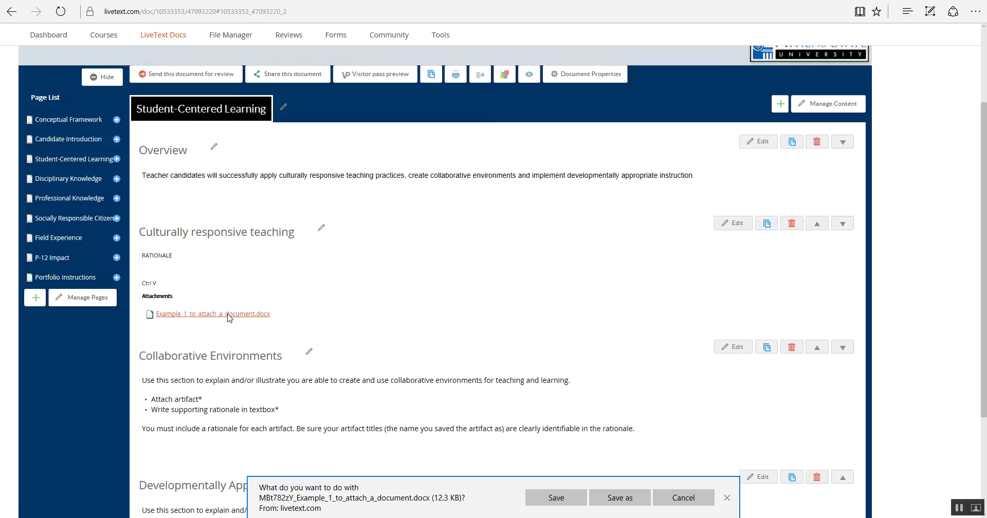
left_click(556, 497)
left_click(555, 505)
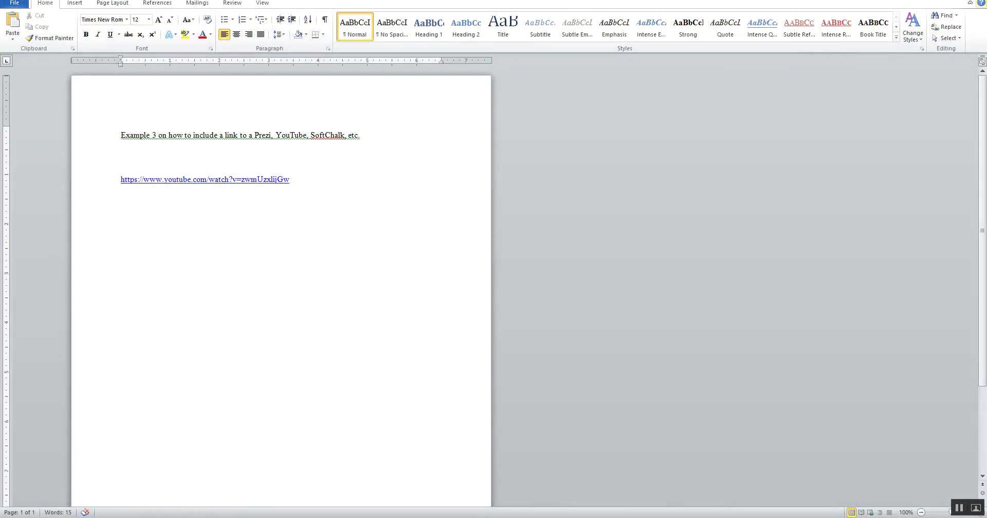
left_click(975, 0)
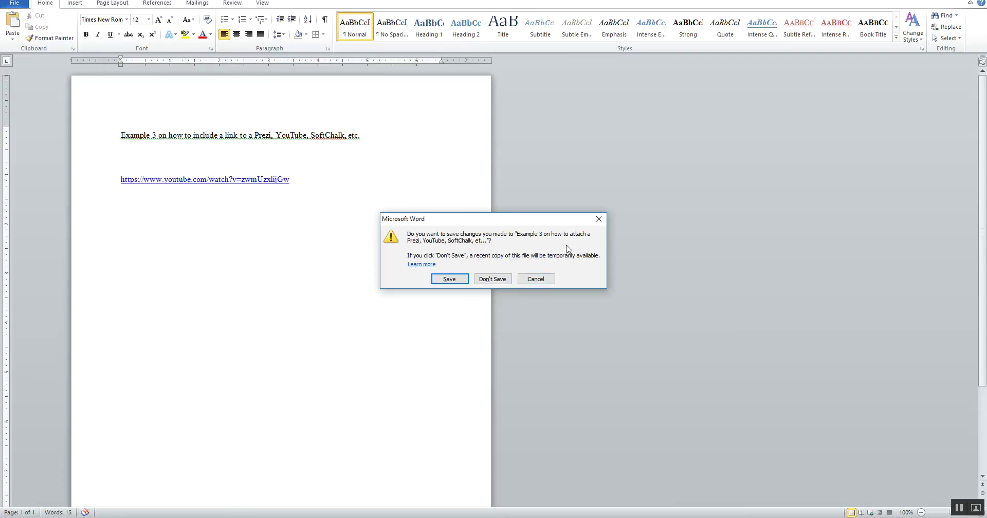
left_click(598, 220)
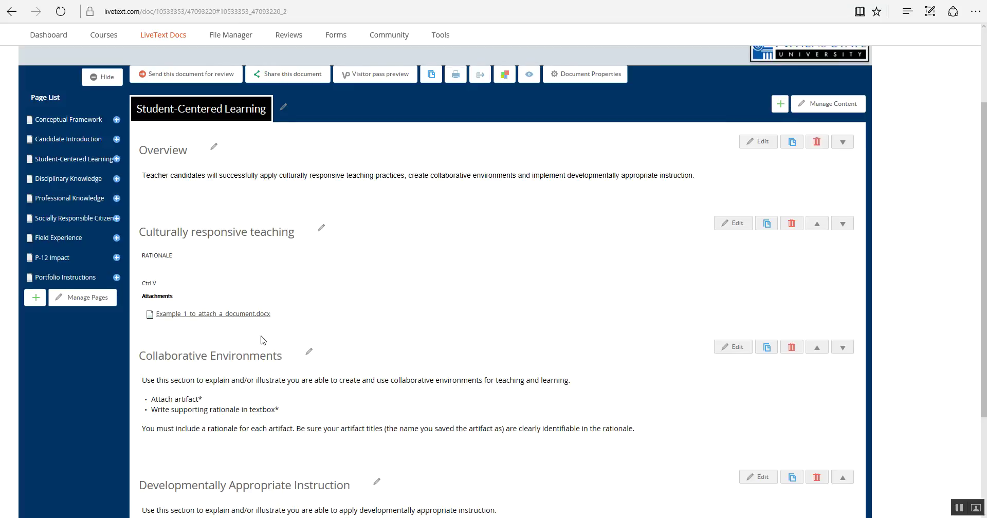
scroll(308, 312, "down", 3)
scroll(337, 269, "up", 4)
scroll(337, 273, "down", 4)
scroll(337, 271, "up", 5)
scroll(337, 271, "down", 4)
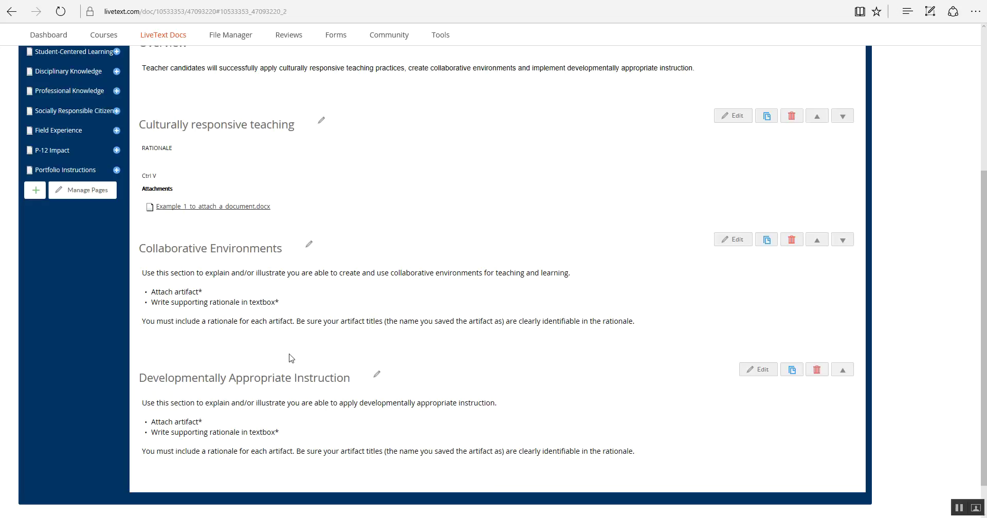
- Go to the Disciplinary Knowledge page, look through its sections, and open the Passion for Chosen Field section for editing
scroll(289, 358, "up", 3)
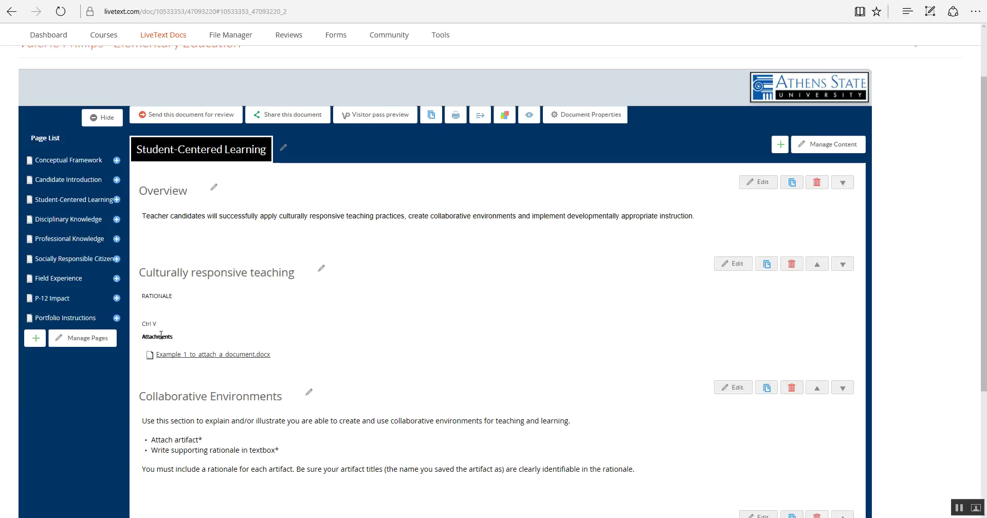
left_click(80, 225)
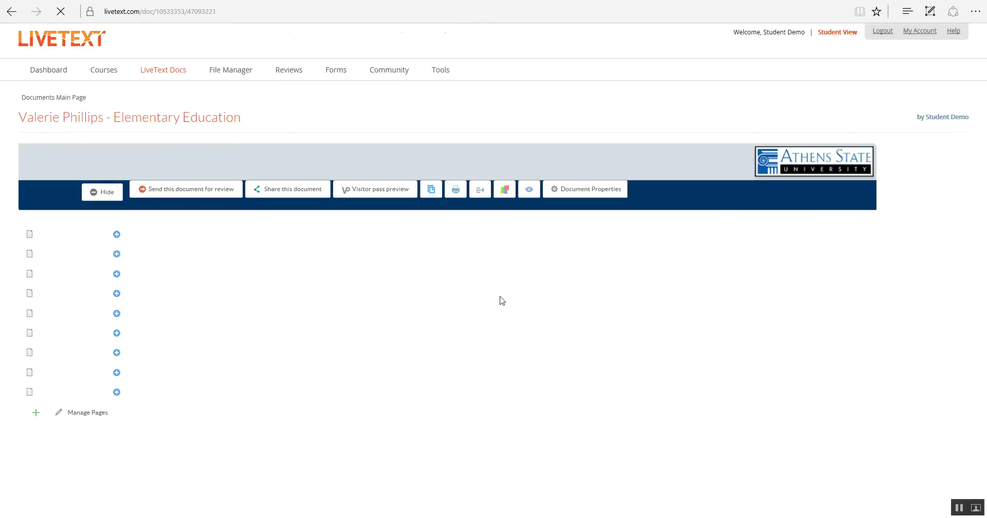
scroll(502, 301, "down", 3)
scroll(502, 301, "down", 1)
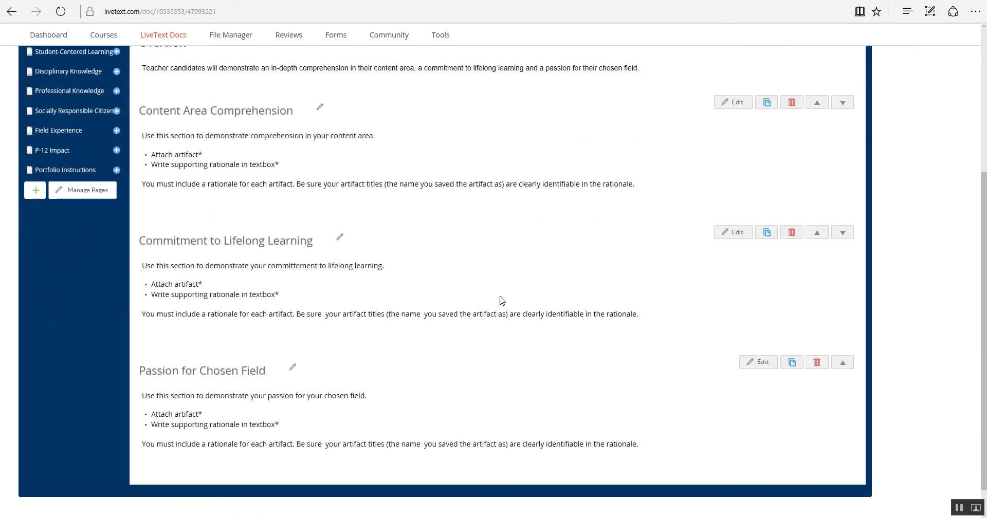
scroll(502, 302, "up", 1)
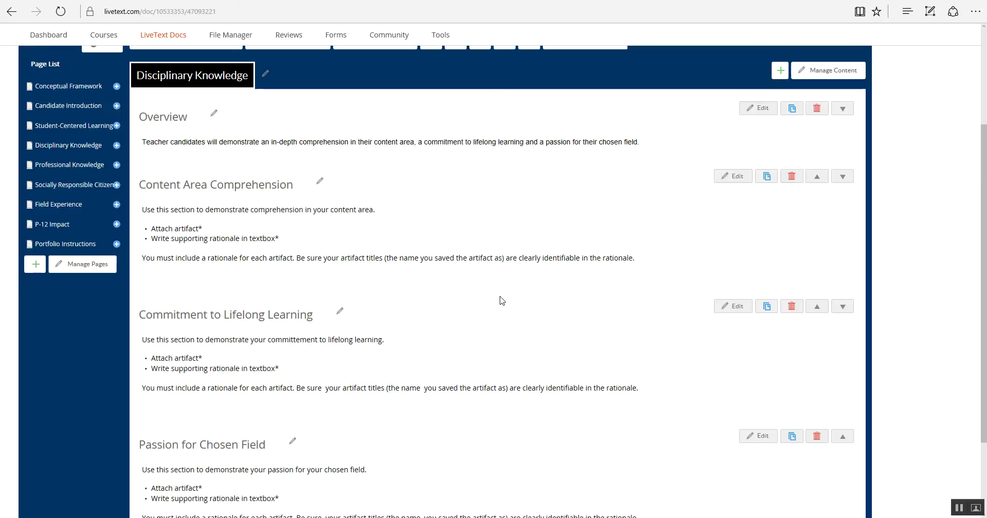
scroll(502, 301, "down", 2)
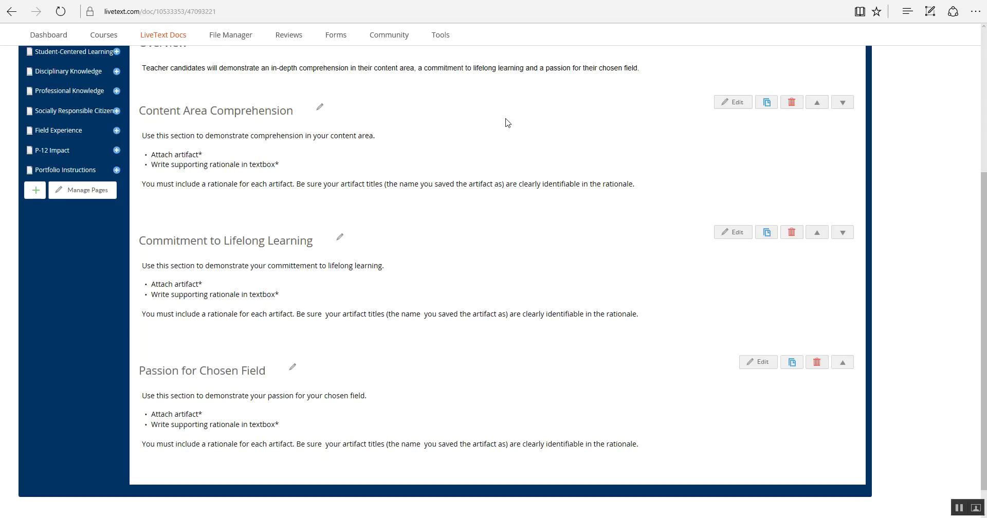
scroll(507, 122, "up", 2)
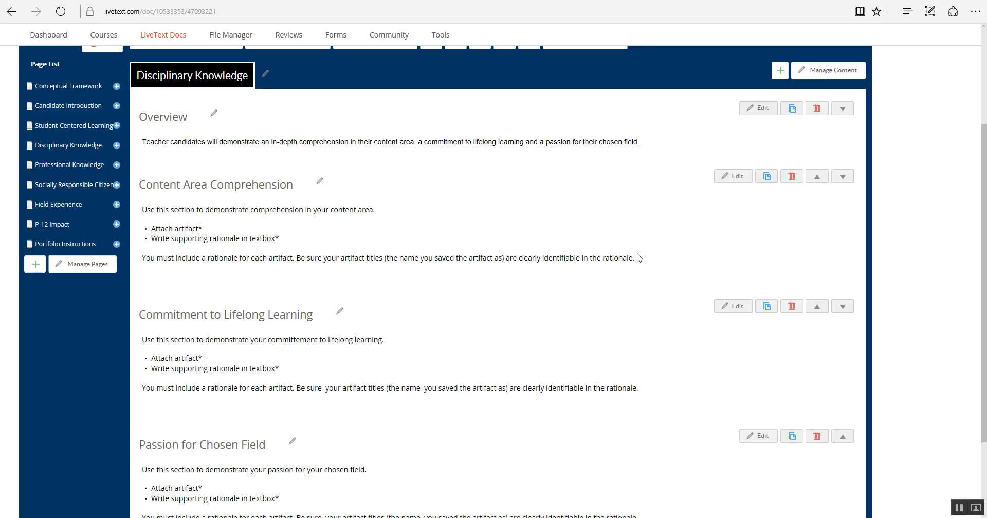
scroll(623, 294, "down", 2)
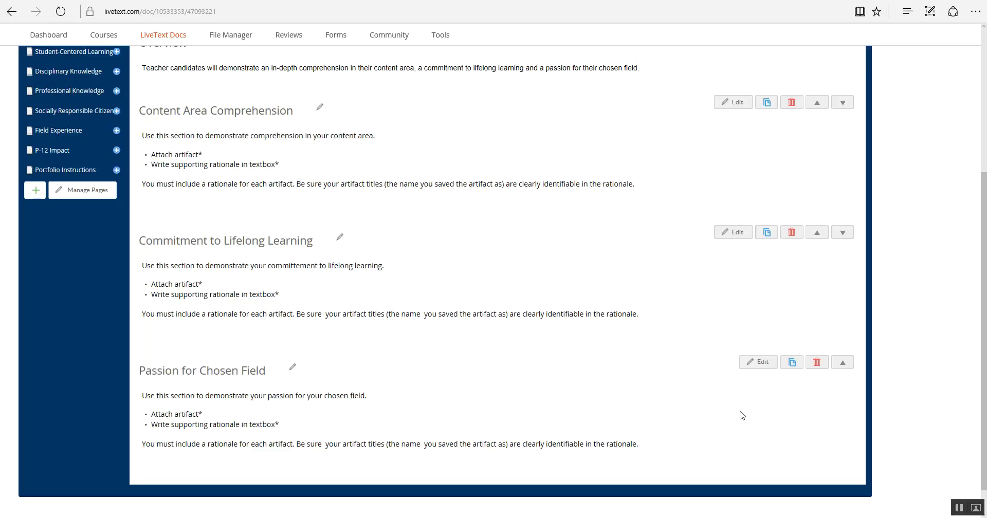
left_click(763, 363)
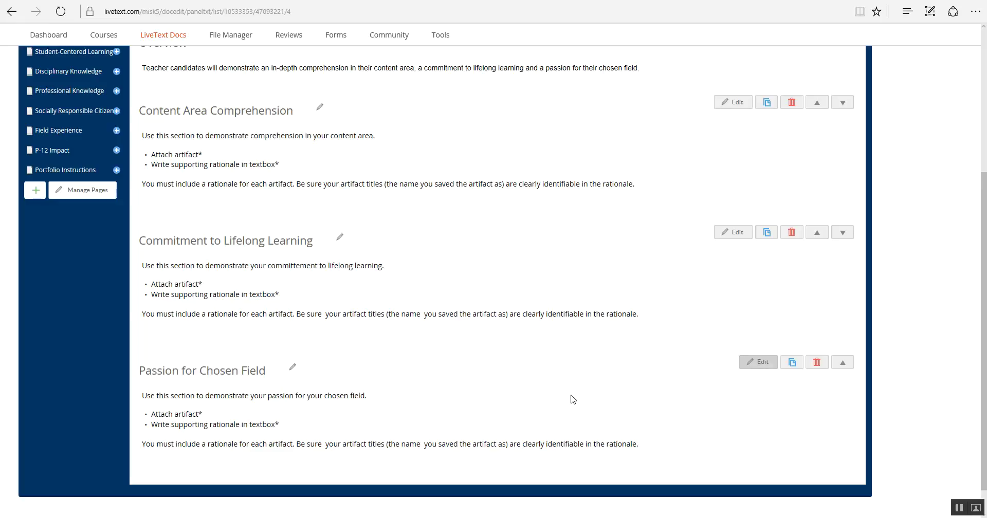
left_click(757, 363)
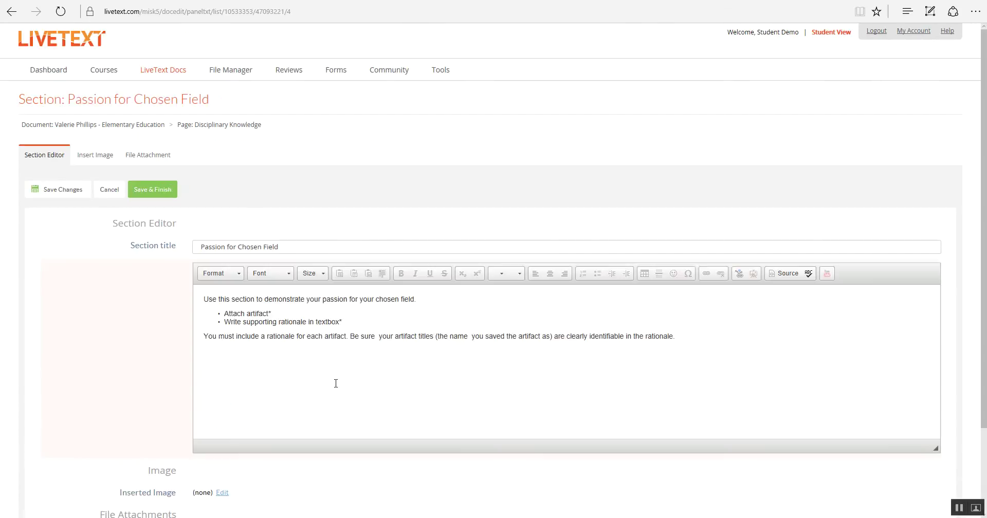
- Replace the Passion for Chosen Field section's instructions with "RATIONALE"
left_click(203, 301)
left_click_drag(677, 350, 202, 295)
key("BackSpace")
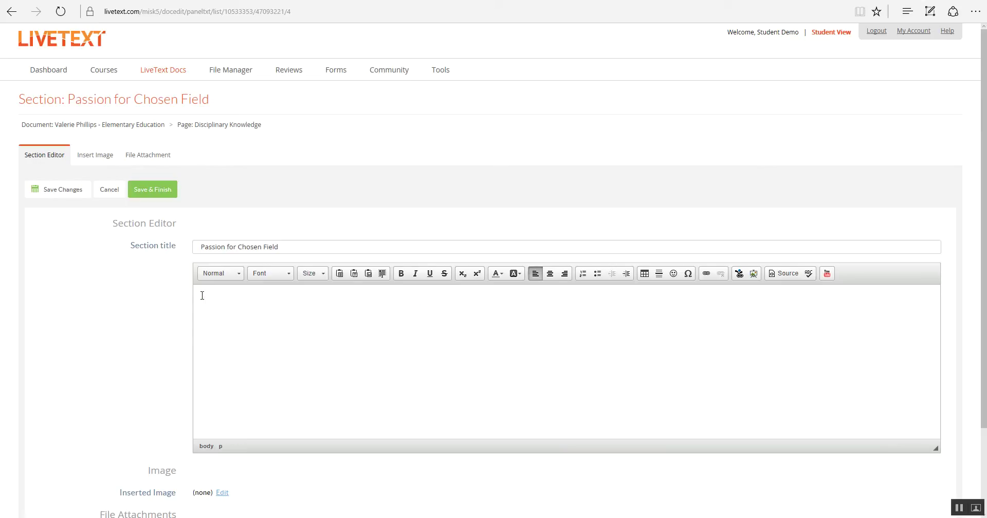
type("RATIONALE")
- Upload "Example_2_to_attach_a_photo,_jpeg,_pdf,_screenshot_etc._" from the ED Portfolio folder as the section's inserted image
scroll(391, 349, "down", 1)
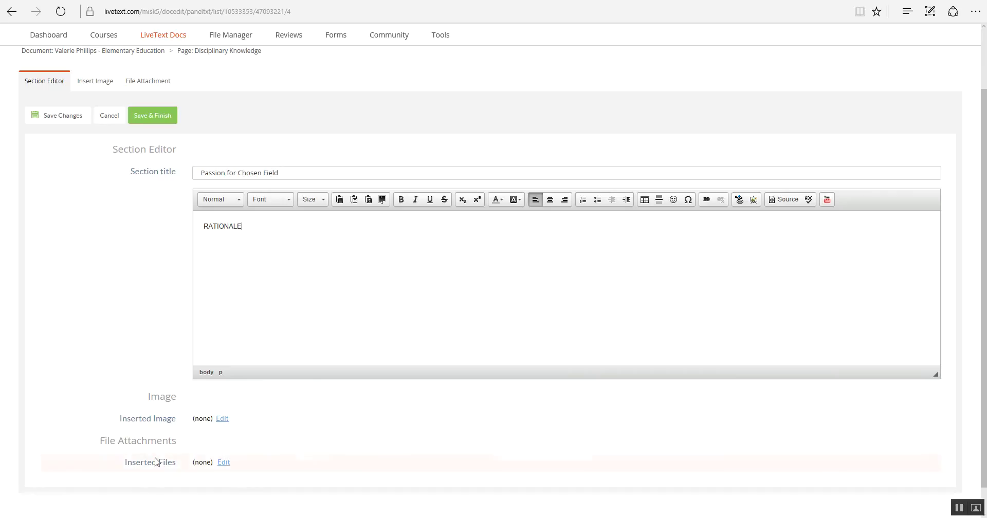
left_click(223, 419)
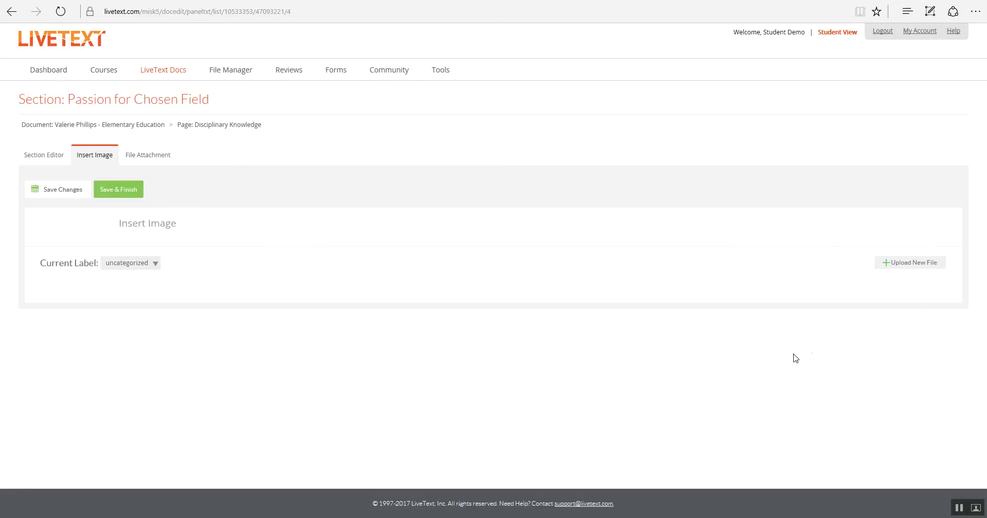
left_click(900, 263)
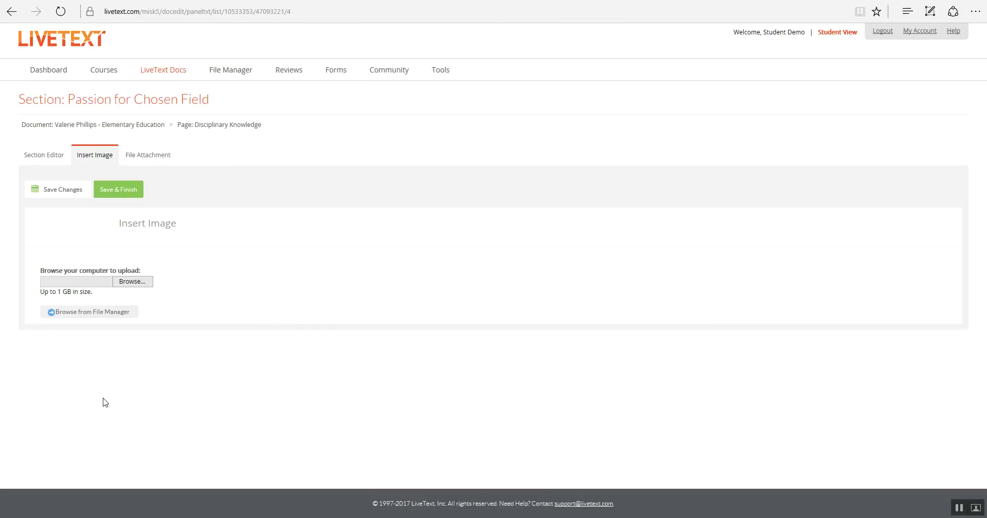
left_click(129, 284)
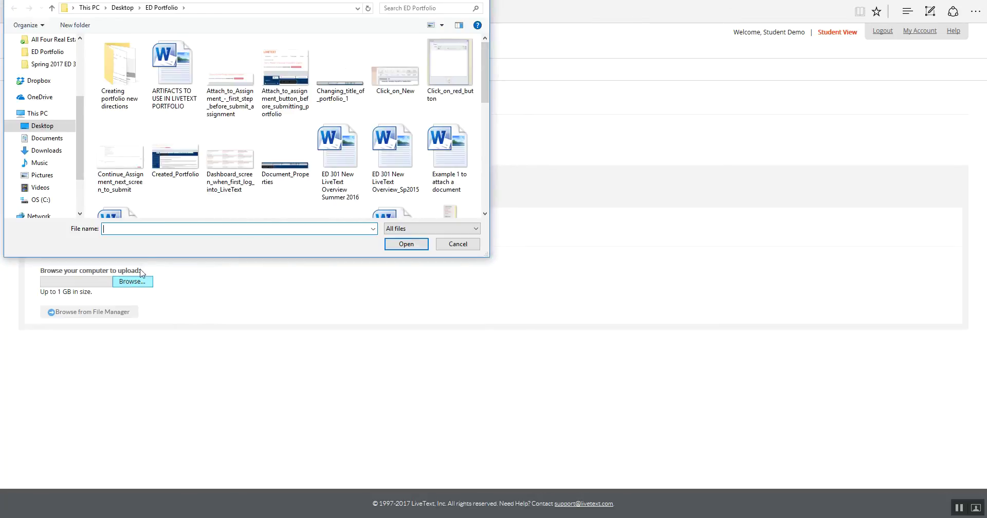
scroll(379, 173, "down", 1)
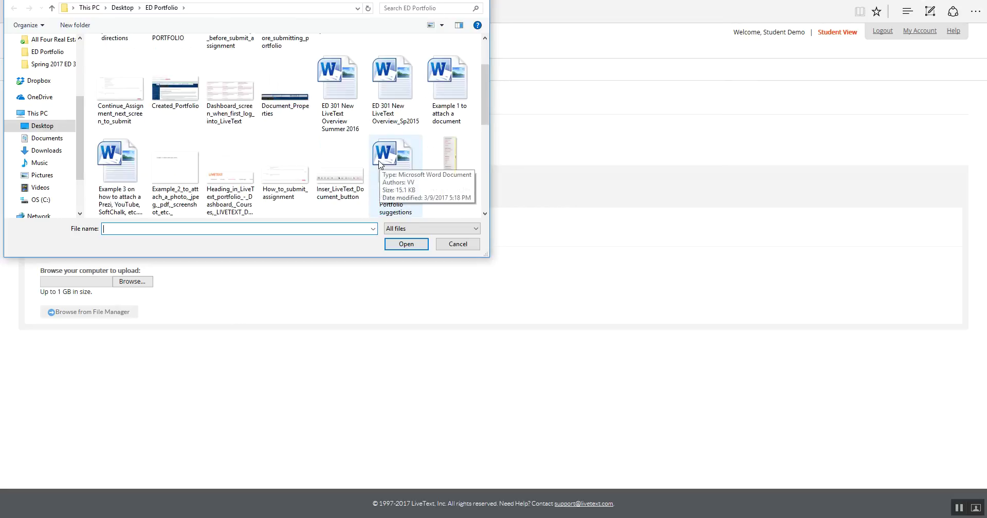
left_click(167, 174)
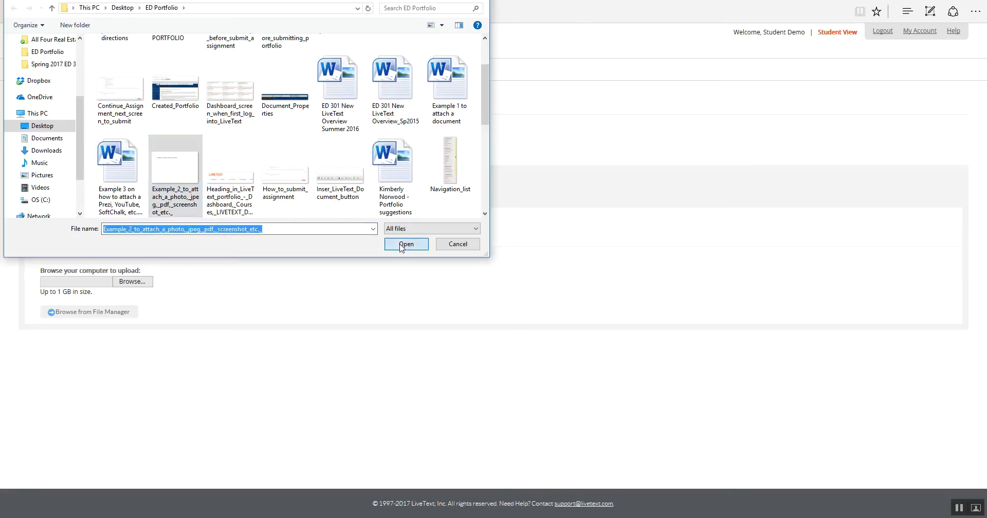
left_click(402, 245)
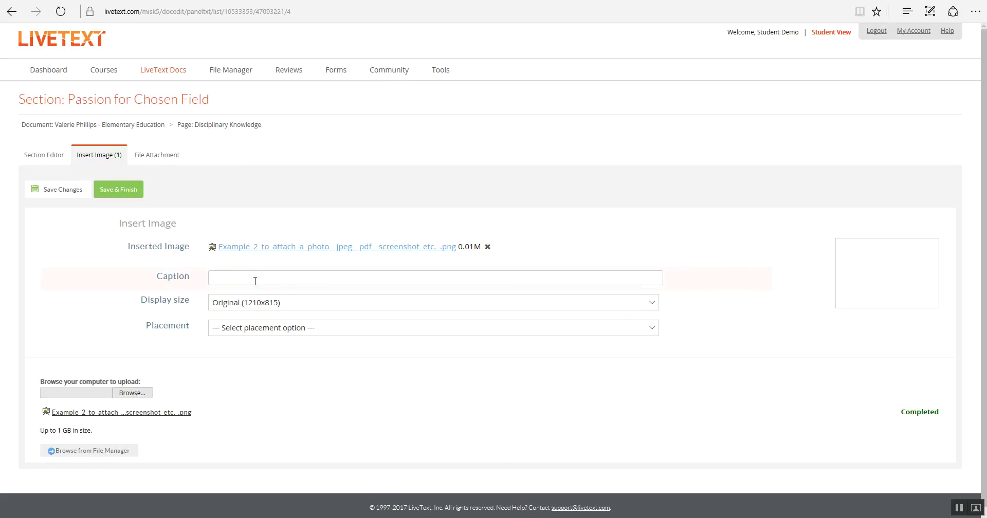
- Caption the image "Tennis Clinic", set its display size to Small (up to 300x200) and placement to Below text, and save the changes
type("Tennis Clinic")
left_click(652, 303)
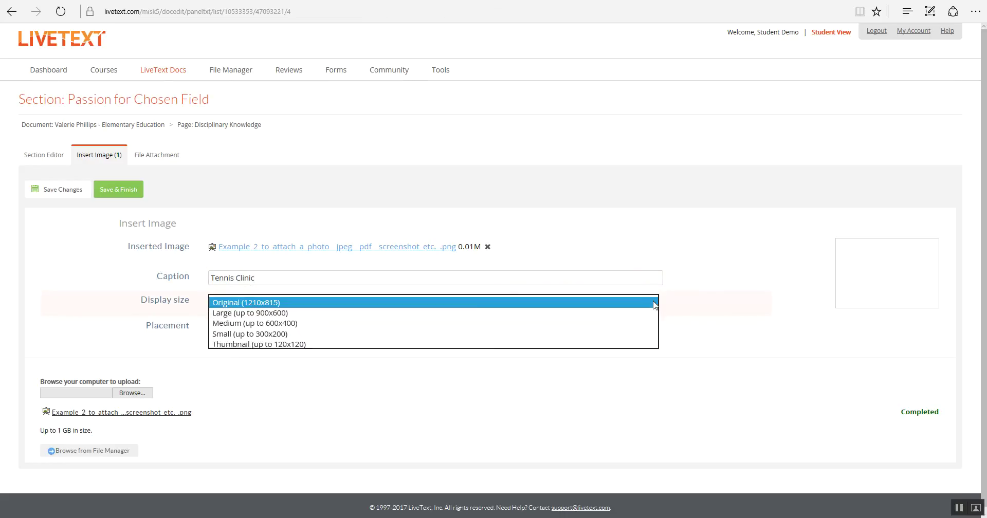
left_click(369, 335)
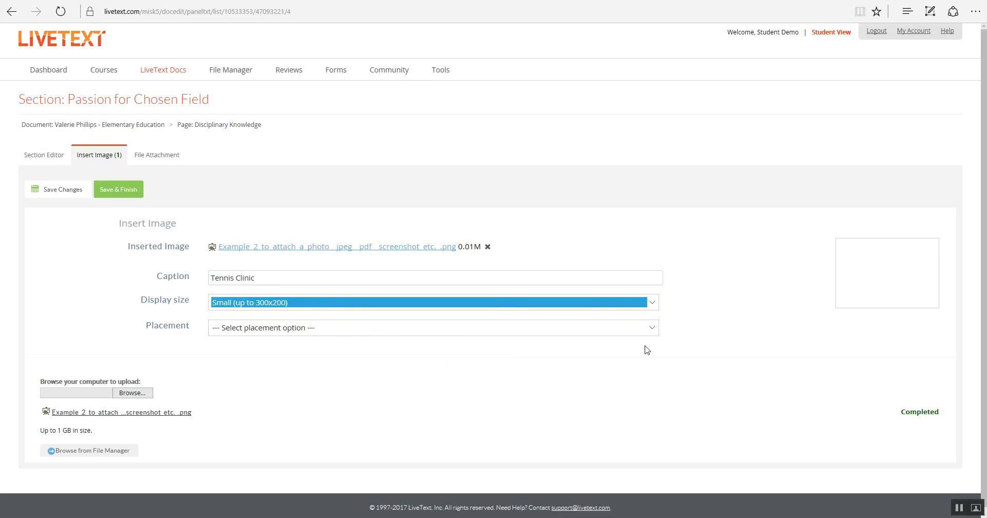
left_click(652, 329)
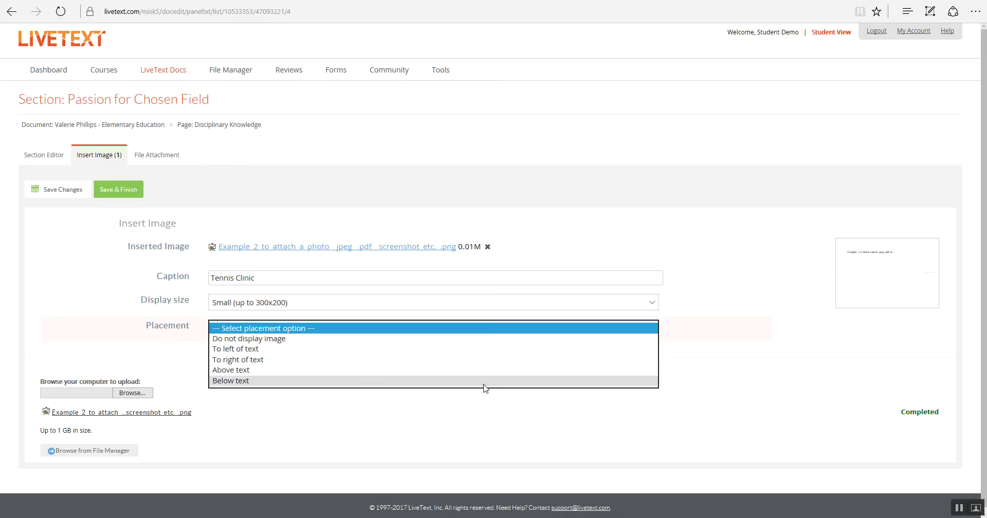
left_click(267, 381)
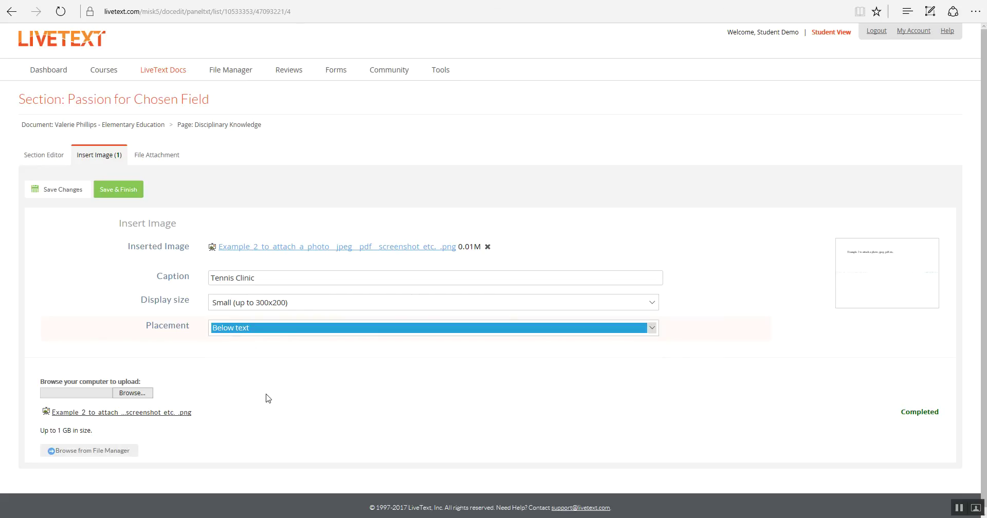
left_click(63, 191)
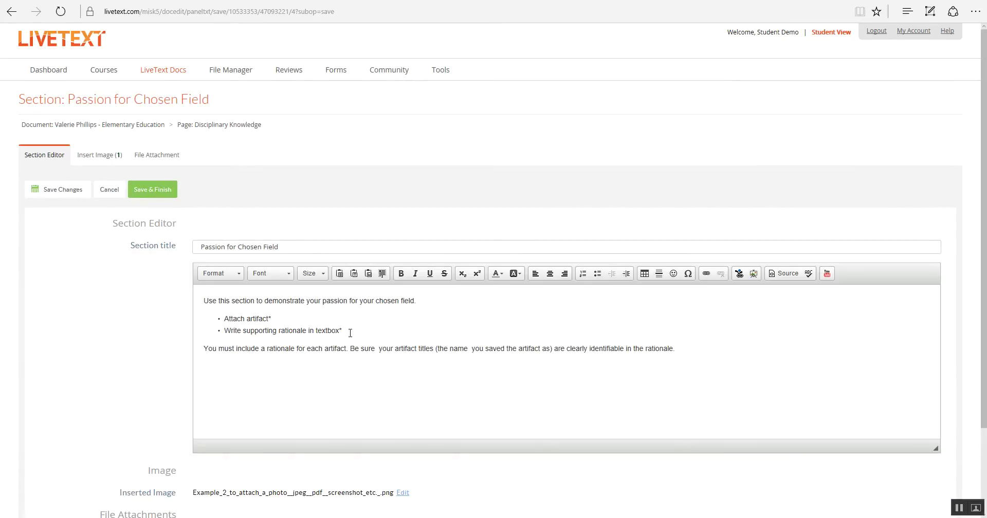
- Replace the Passion for Chosen Field section's instruction text with "Rationale", then save and finish the section
left_click(635, 351)
left_click_drag(683, 348, 175, 289)
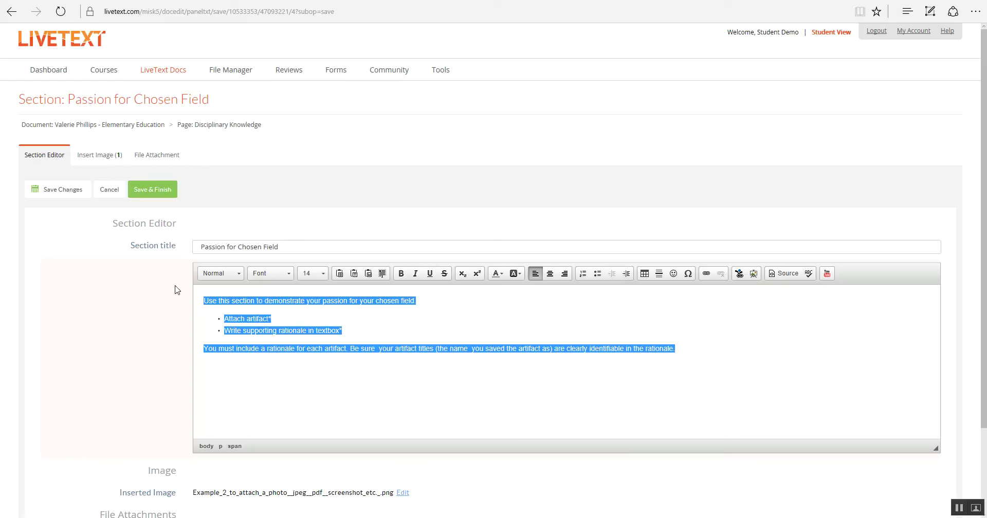
type("Rationale")
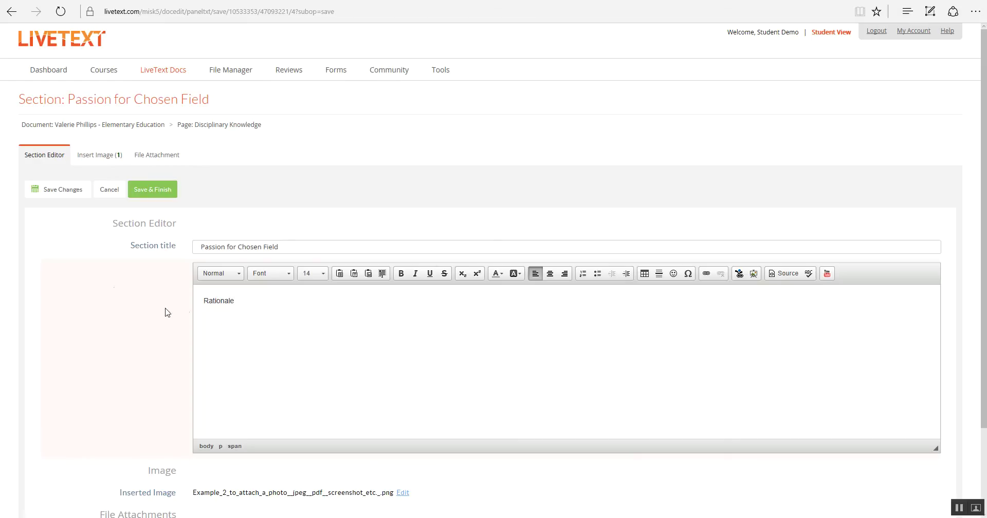
left_click(64, 192)
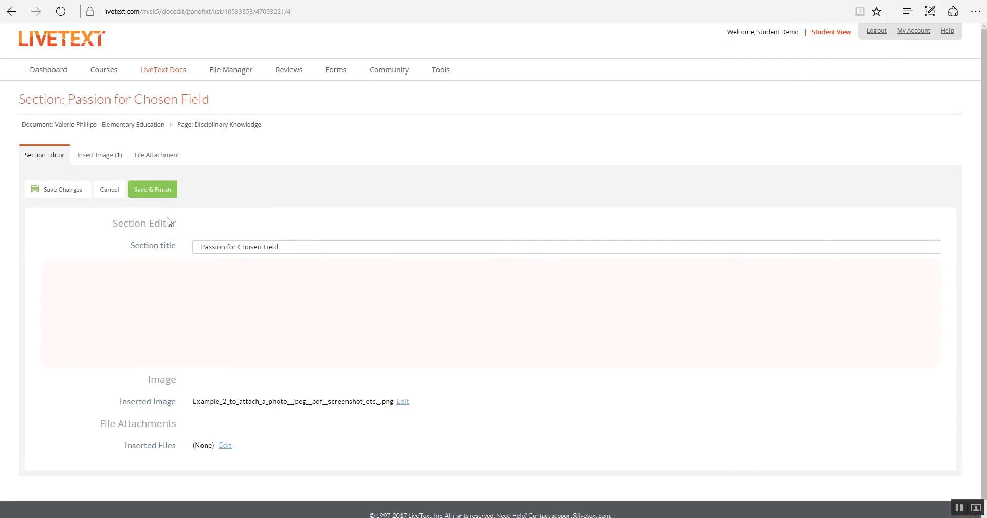
left_click(151, 190)
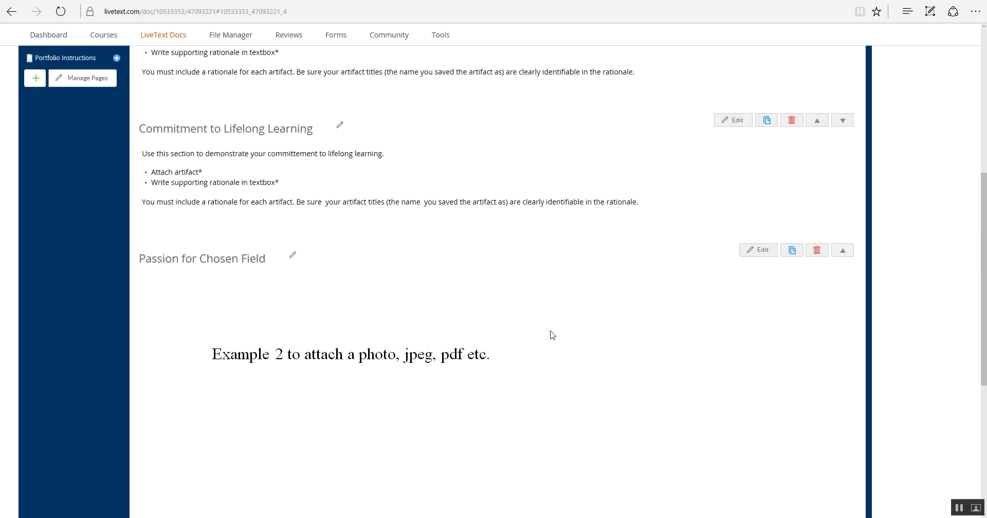
- Reopen Passion for Chosen Field, set the inserted image to Small (up to 300x200) with placement Below text, and save and finish the section
left_click(763, 252)
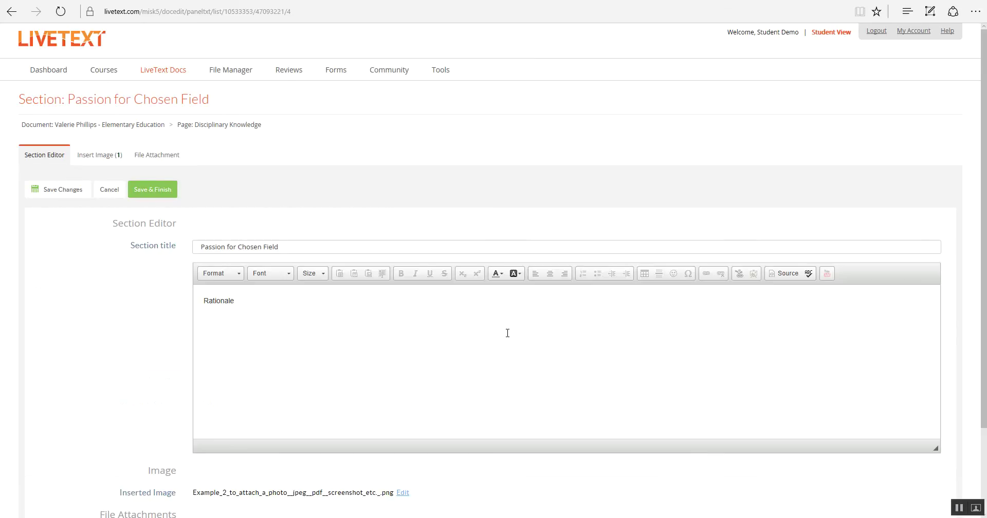
scroll(504, 333, "down", 2)
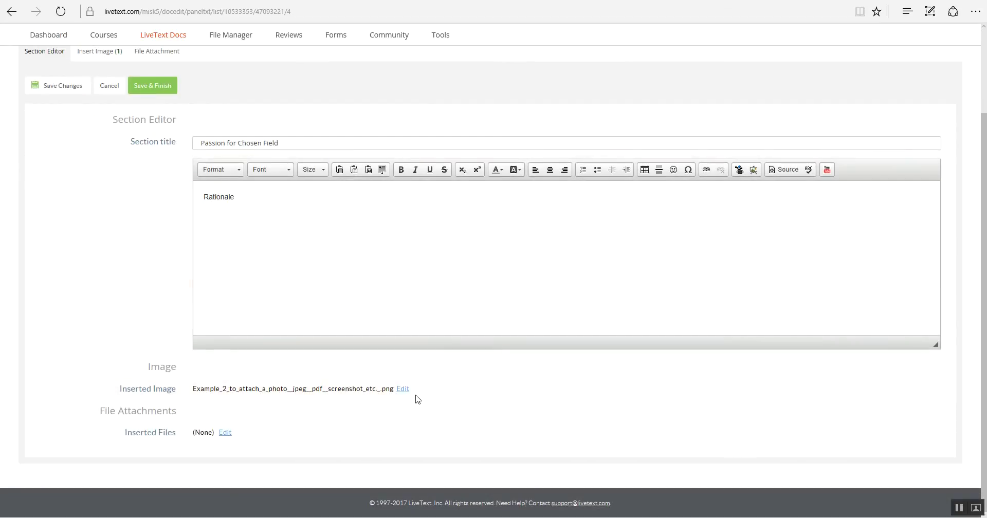
left_click(401, 390)
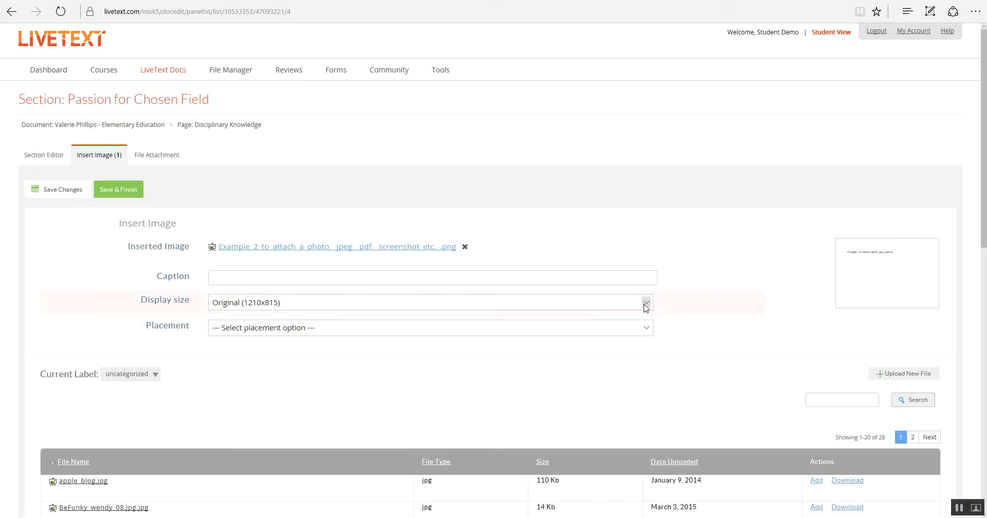
left_click(646, 305)
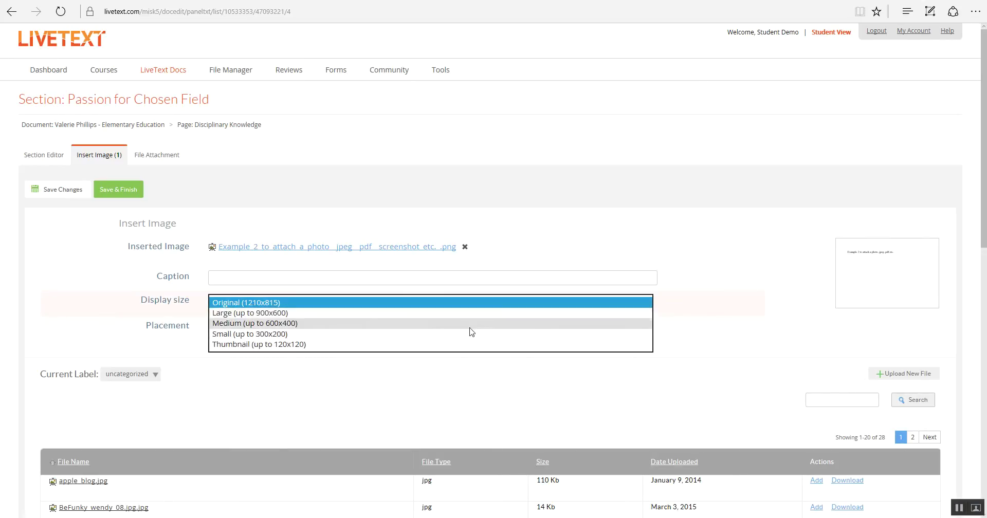
left_click(271, 335)
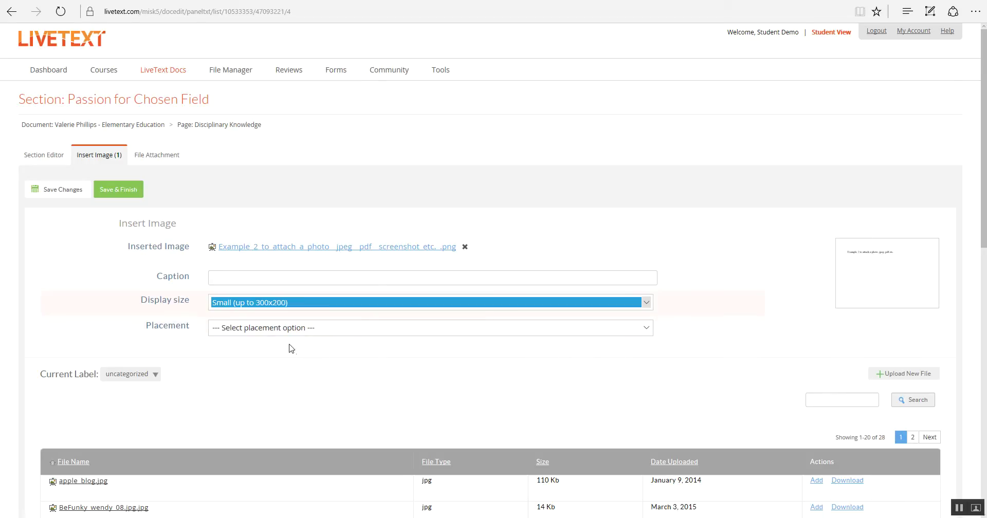
left_click(648, 332)
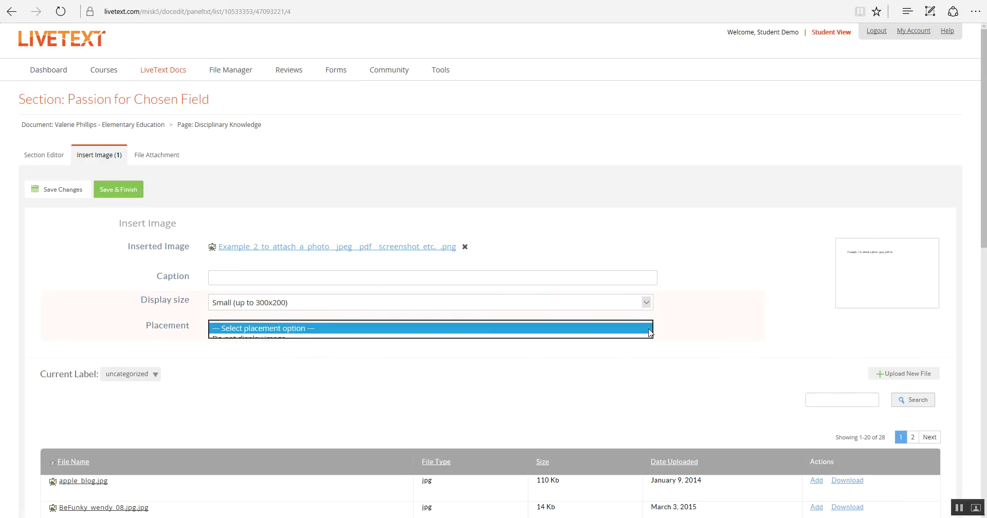
left_click(649, 332)
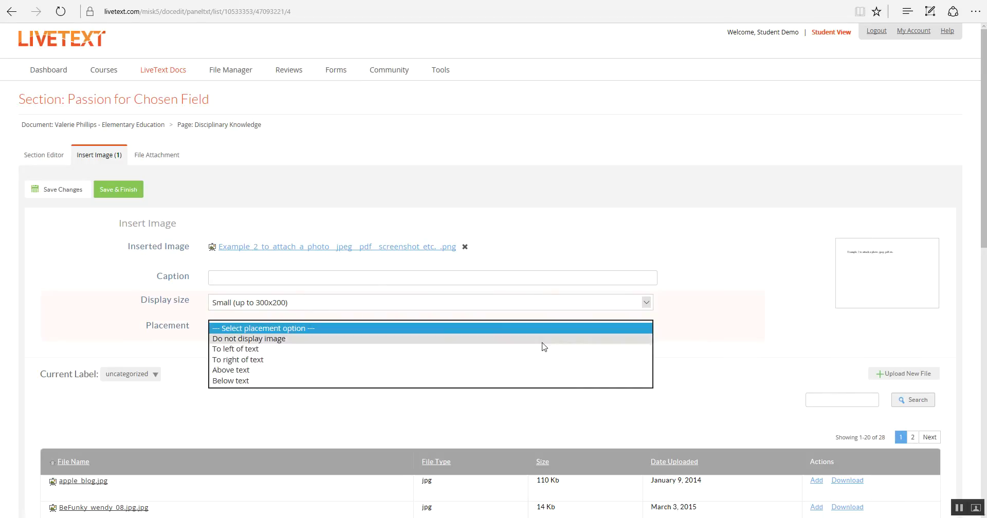
left_click(222, 381)
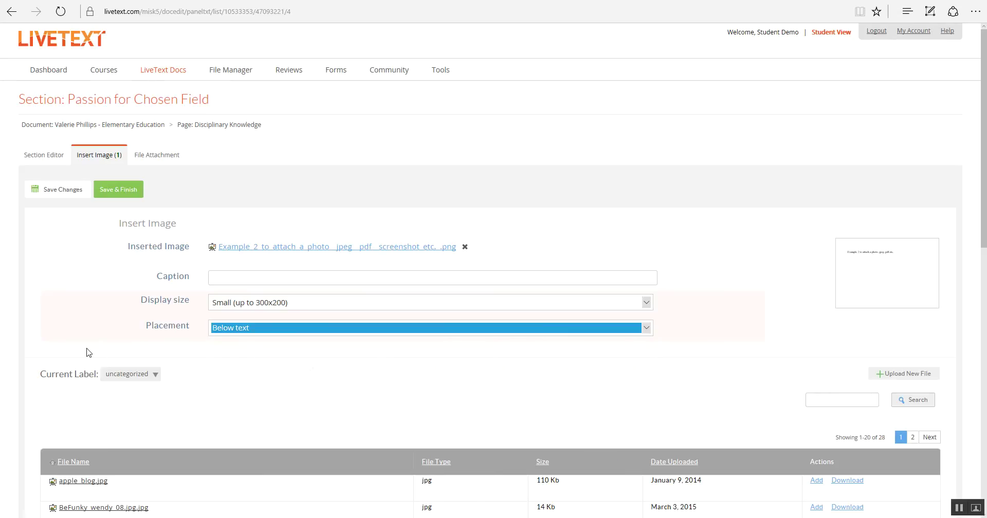
left_click(59, 191)
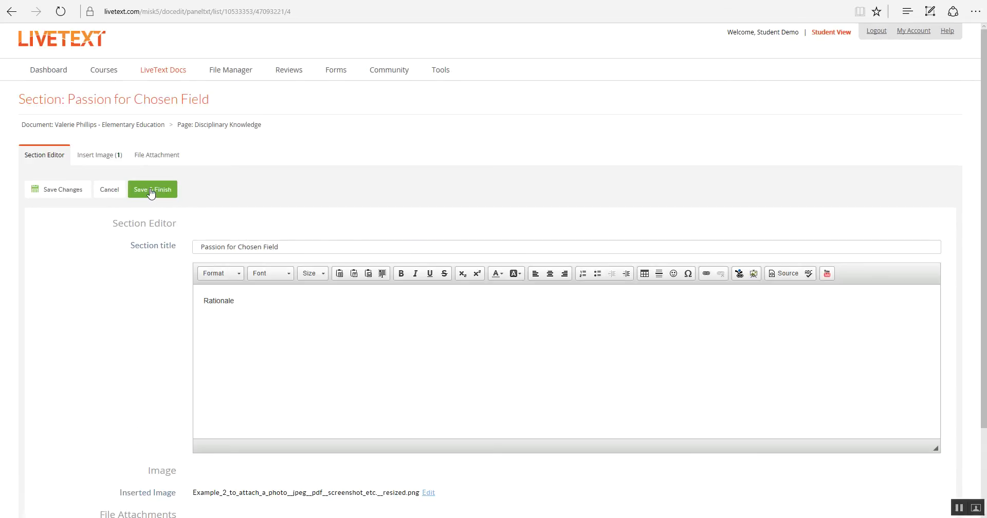
left_click(150, 193)
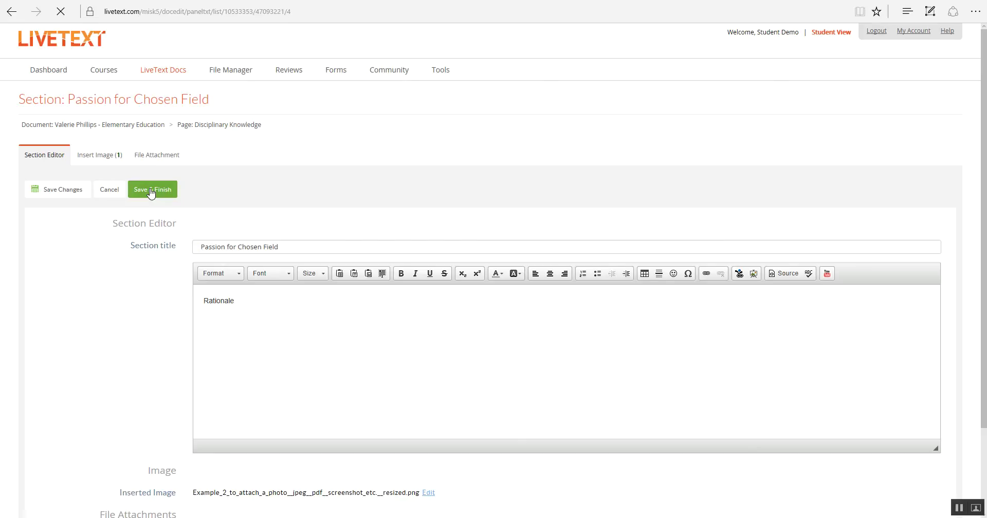